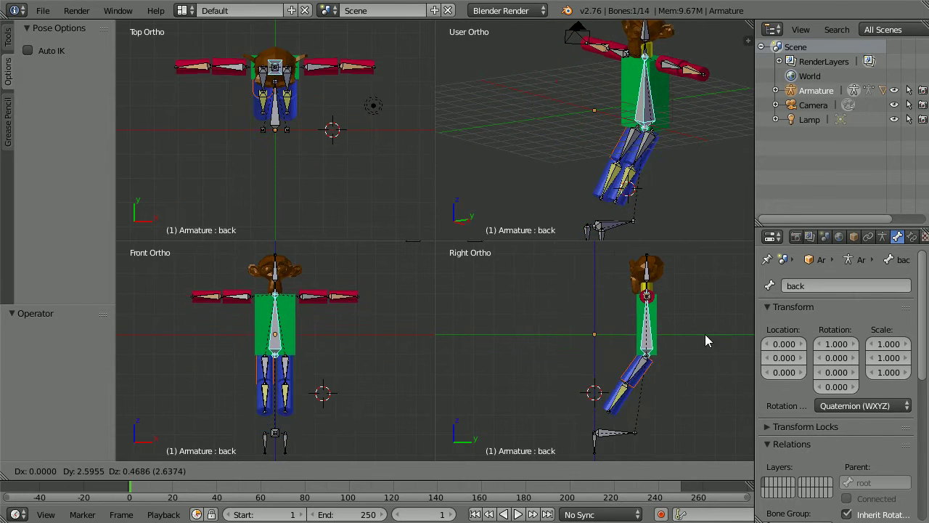
- Confirm the back bone's lowered, backward position so the monkey drops and its legs bend
{"action": "left_click", "coordinate": [679, 357]}
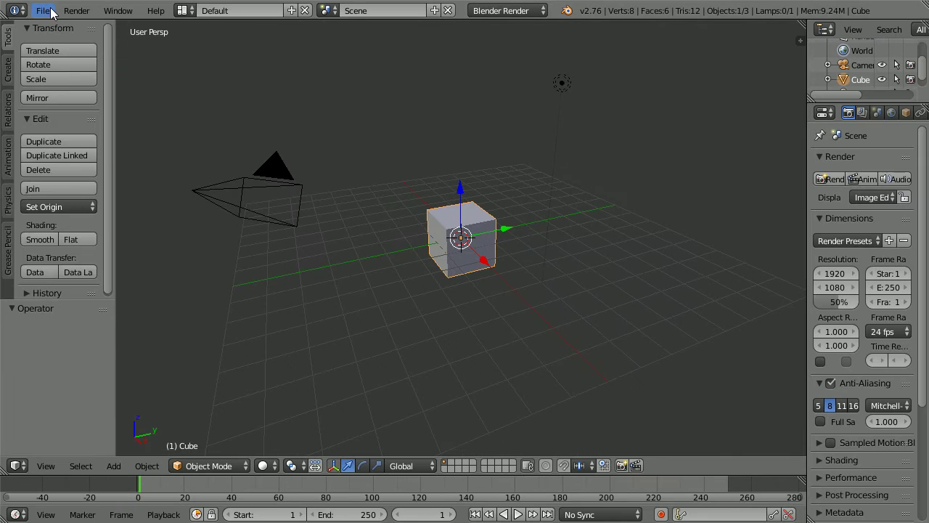
- Open constraints21a.blend from the File > Open Recent list
{"action": "left_click", "coordinate": [43, 11]}
{"action": "mouse_move", "coordinate": [62, 57]}
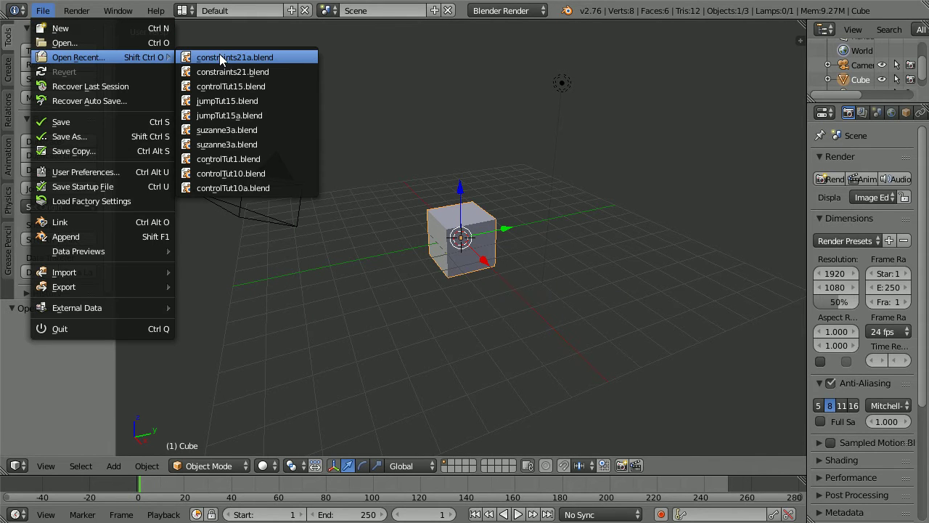
{"action": "left_click", "coordinate": [288, 58]}
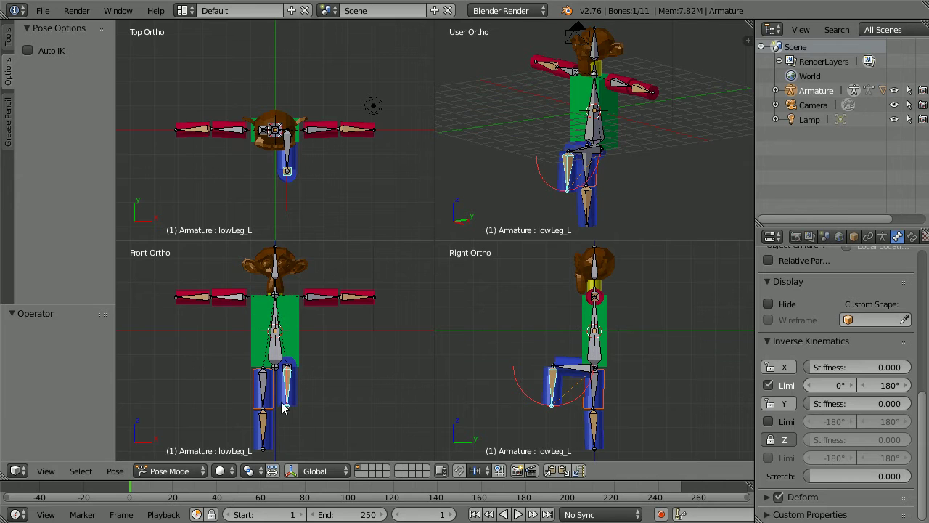
- Switch the armature into Edit Mode
{"action": "left_click", "coordinate": [177, 477]}
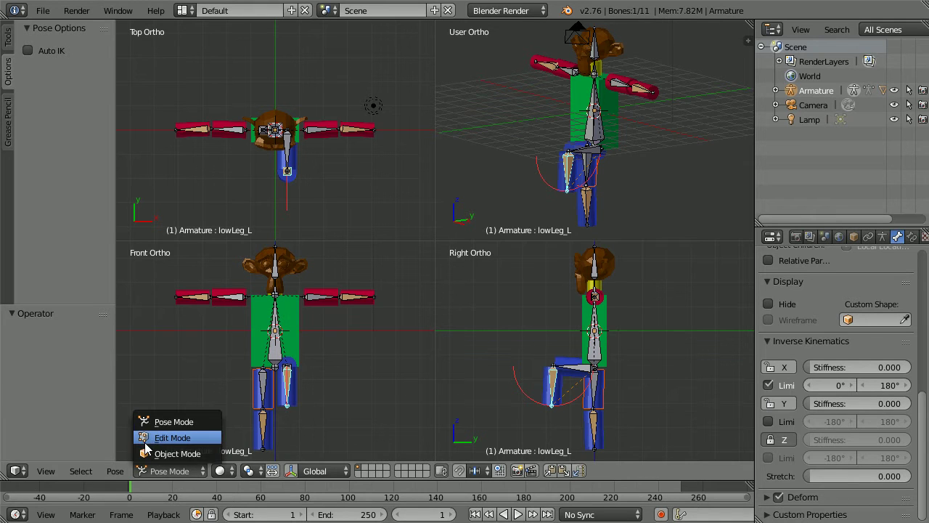
{"action": "left_click", "coordinate": [211, 438]}
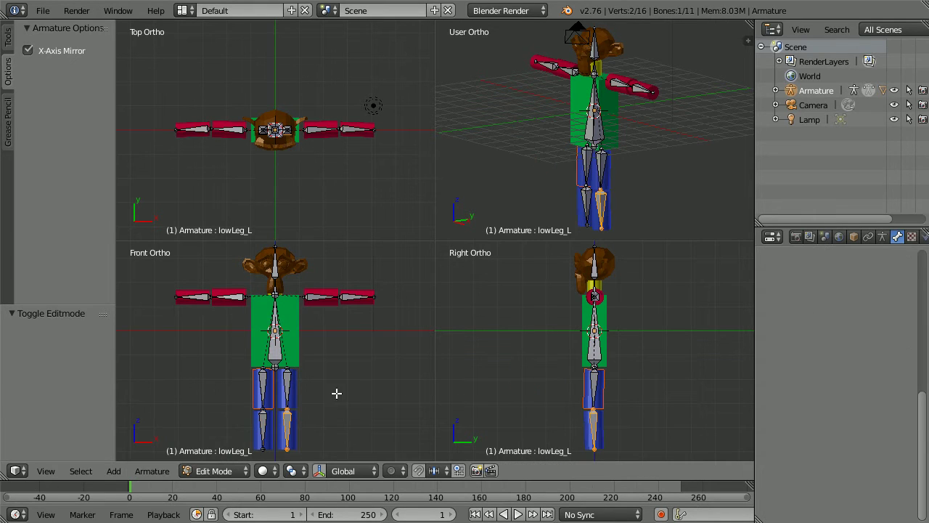
{"action": "scroll", "coordinate": [334, 393], "scroll_direction": "down", "scroll_amount": 1}
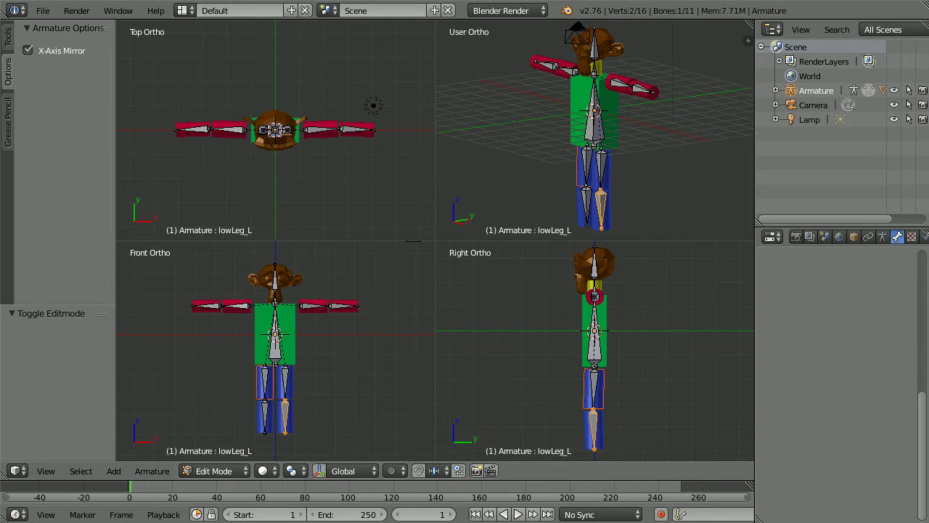
- Mirror-extrude new bones 1 unit straight down (Z -1) from the lower-leg tips, then select the left one
{"action": "right_click", "coordinate": [285, 433]}
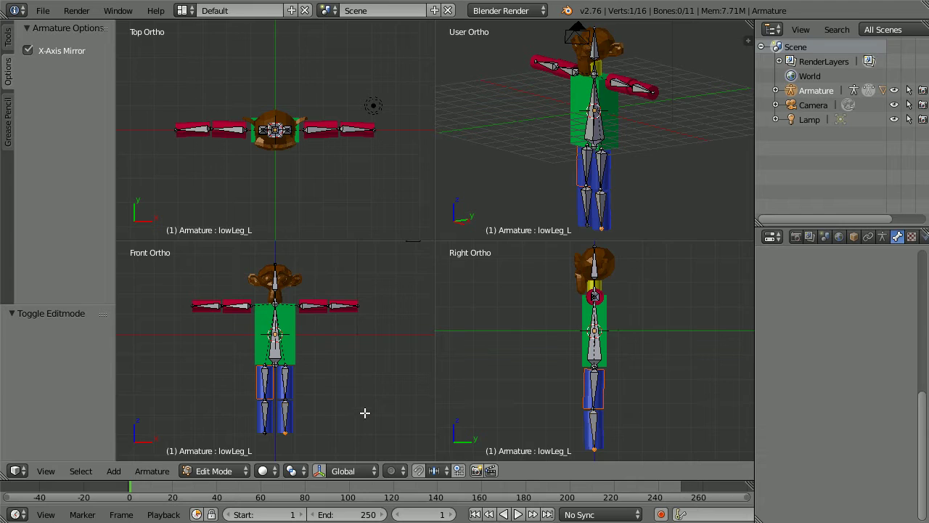
{"action": "key", "text": "e"}
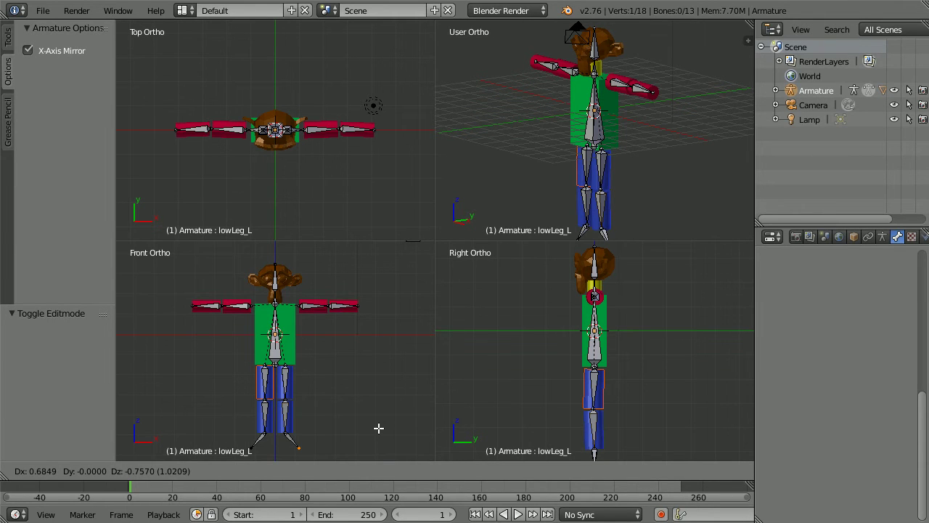
{"action": "key", "text": "z"}
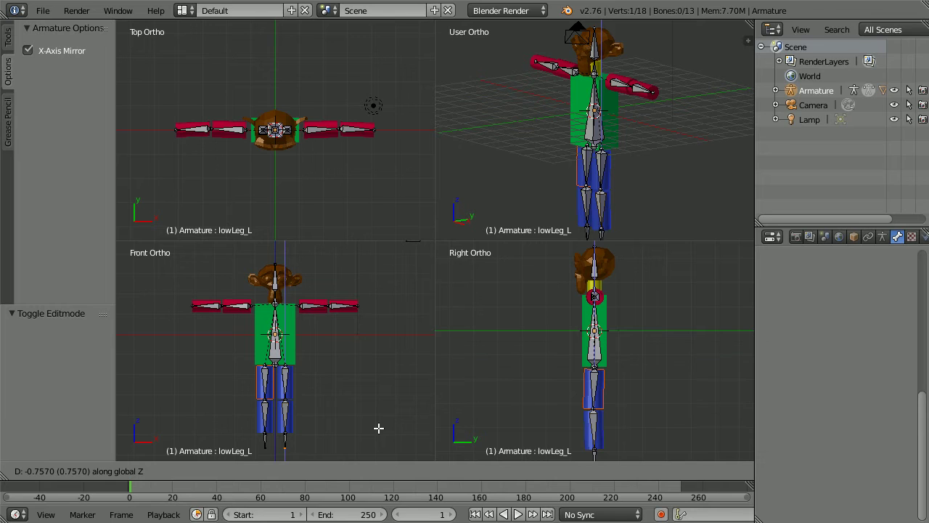
{"action": "type", "text": "-1"}
{"action": "key", "text": "Return"}
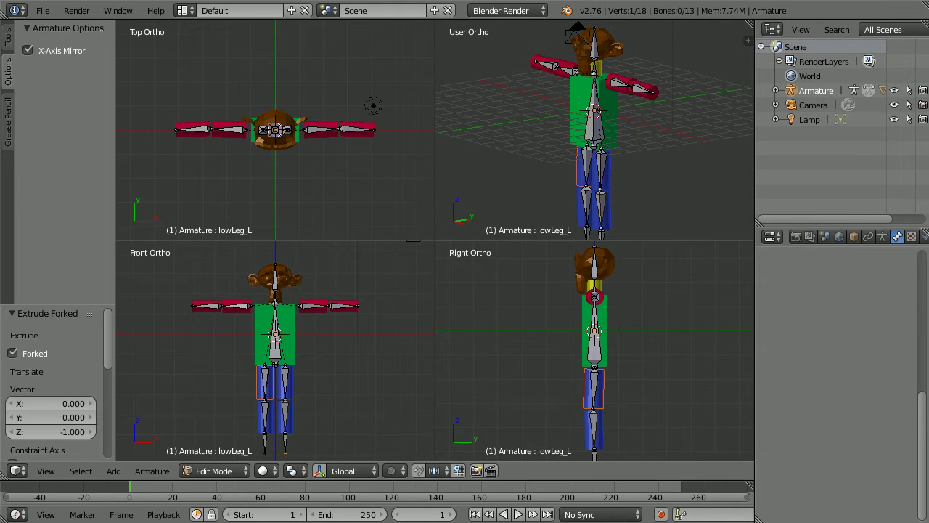
{"action": "key", "text": "Tab"}
{"action": "key", "text": "Tab"}
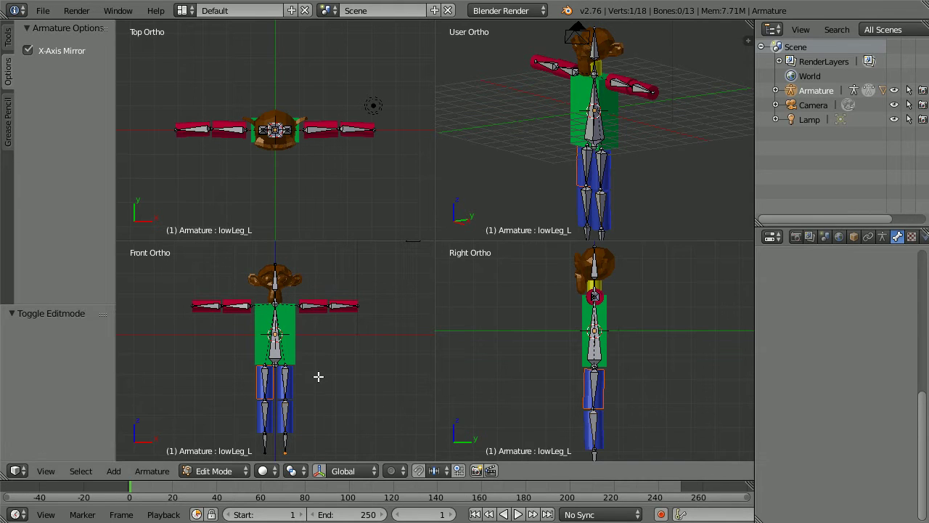
{"action": "right_click", "coordinate": [284, 439]}
- Rename the new left foot bone to target_L in the Bone name field
{"action": "left_click_drag", "start_coordinate": [920, 411], "coordinate": [892, 200]}
{"action": "left_click", "coordinate": [813, 286]}
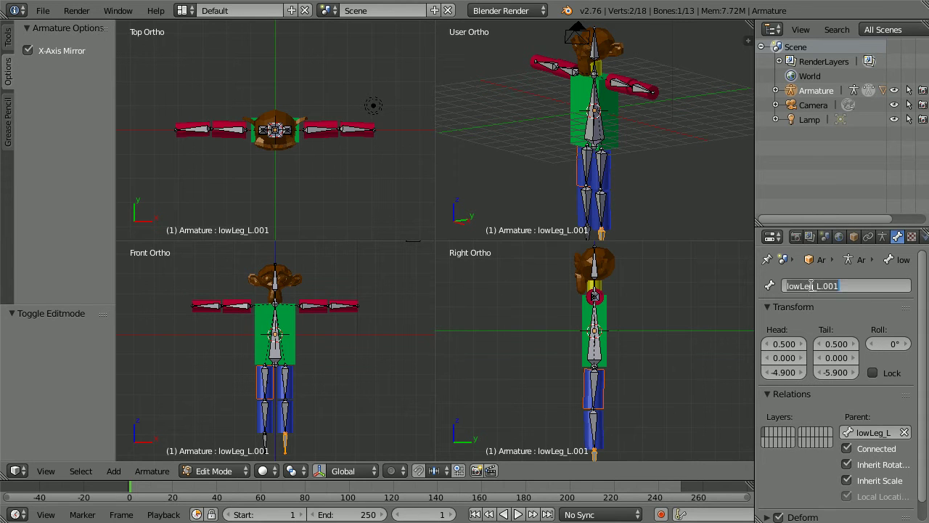
{"action": "key", "text": "BackSpace"}
{"action": "key", "text": "BackSpace"}
{"action": "key", "text": "BackSpace"}
{"action": "key", "text": "BackSpace"}
{"action": "key", "text": "BackSpace"}
{"action": "key", "text": "BackSpace"}
{"action": "type", "text": "tar"}
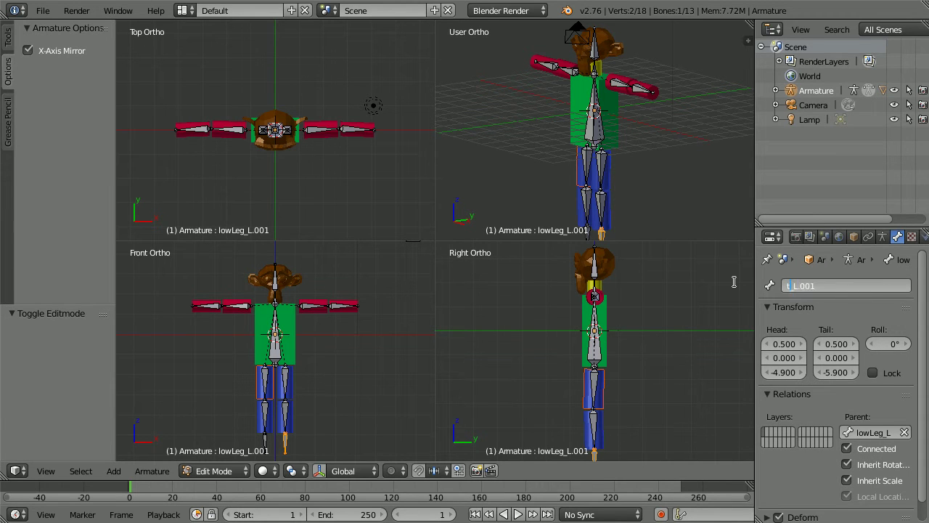
{"action": "type", "text": "get"}
{"action": "key", "text": "Right"}
{"action": "key", "text": "Delete"}
{"action": "key", "text": "Delete"}
{"action": "key", "text": "Delete"}
{"action": "key", "text": "Delete"}
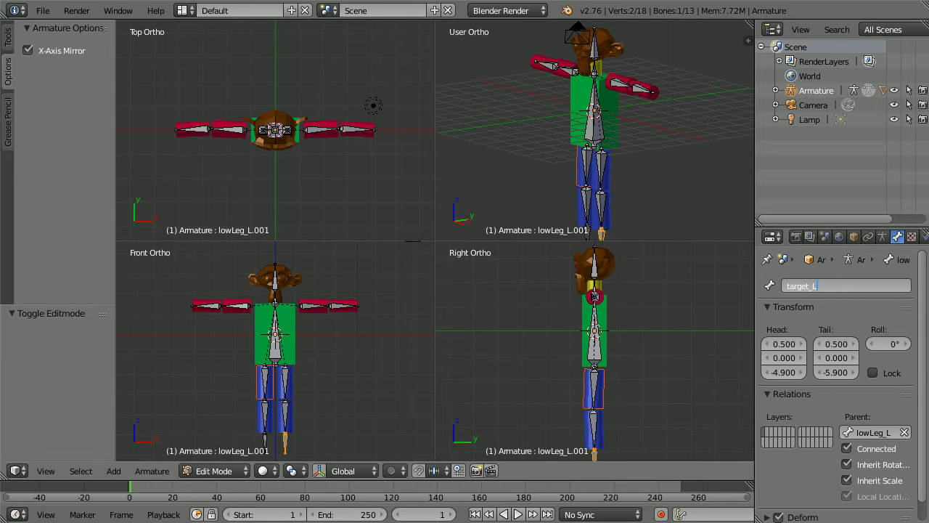
{"action": "key", "text": "Return"}
- Rename the new right foot bone to target_R
{"action": "right_click", "coordinate": [264, 439]}
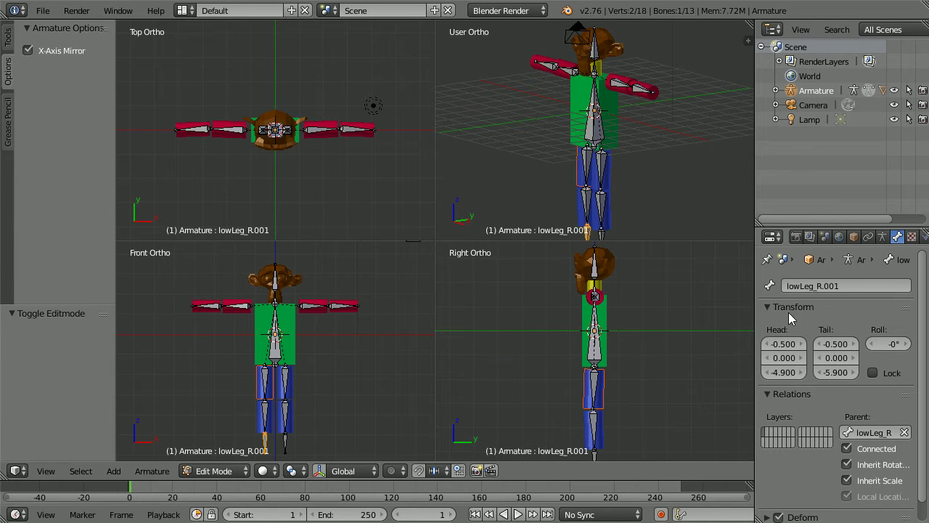
{"action": "left_click", "coordinate": [819, 285]}
{"action": "left_click_drag", "start_coordinate": [818, 286], "coordinate": [735, 284]}
{"action": "type", "text": "target"}
{"action": "key", "text": "Delete"}
{"action": "key", "text": "Delete"}
{"action": "key", "text": "Delete"}
{"action": "key", "text": "Delete"}
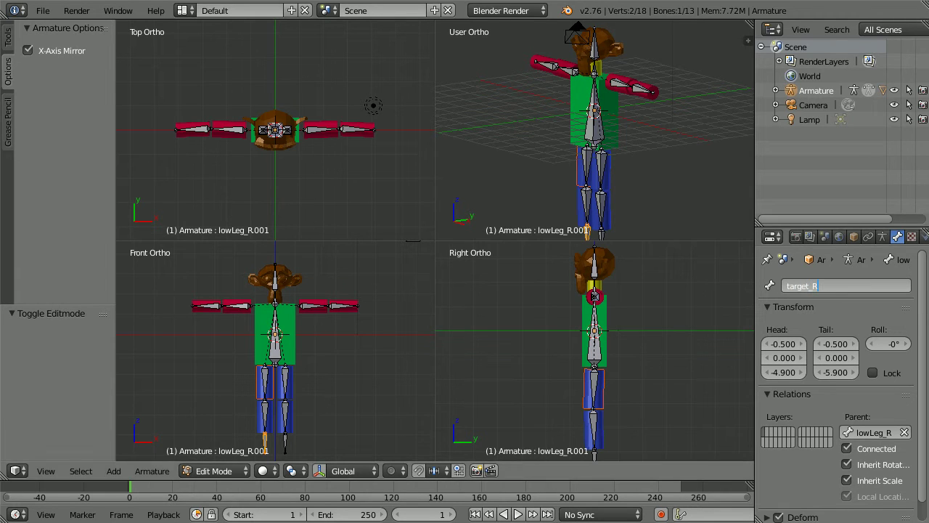
{"action": "key", "text": "Return"}
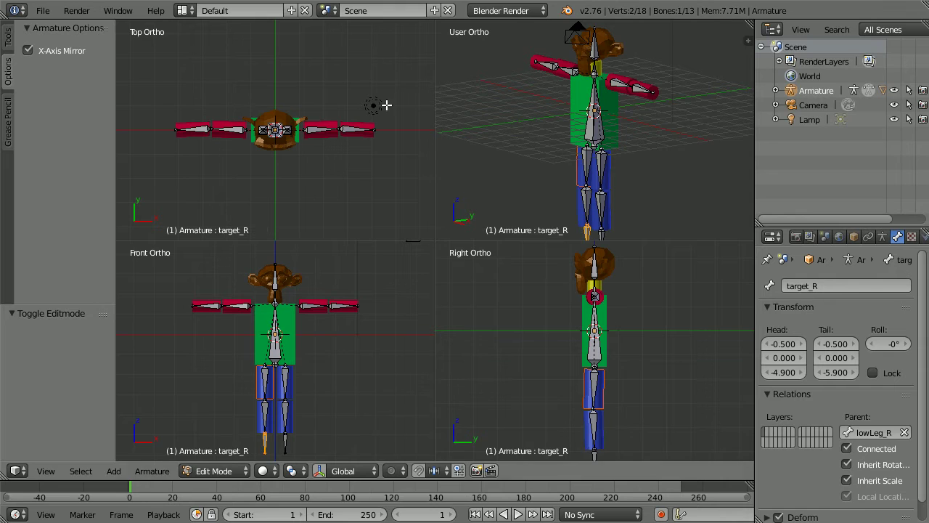
{"action": "right_click", "coordinate": [285, 442]}
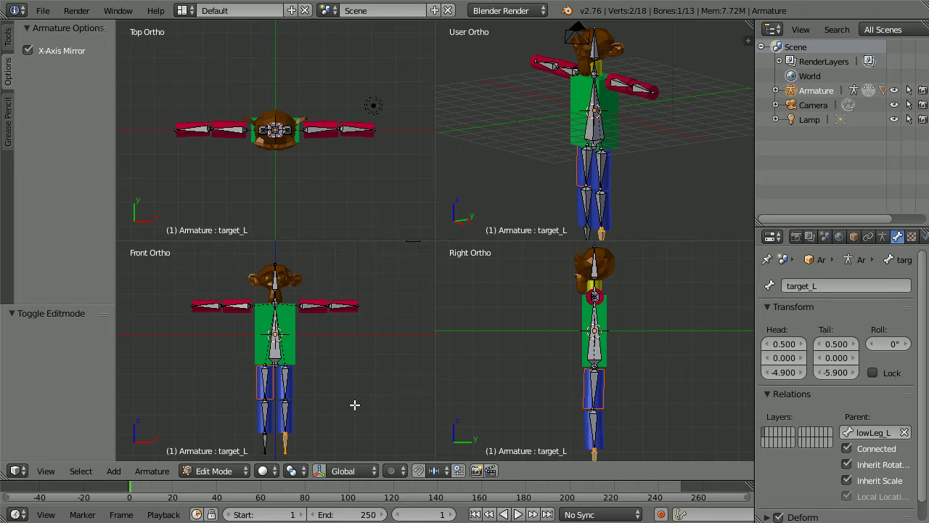
- Clear target_L's parent with Alt+P so it no longer follows lowLeg_L
{"action": "key", "text": "alt+p"}
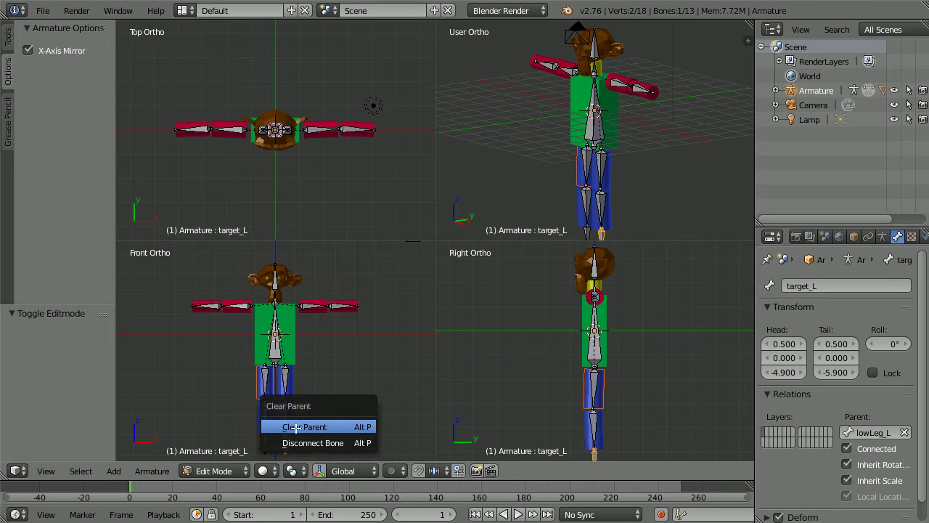
{"action": "left_click", "coordinate": [330, 428]}
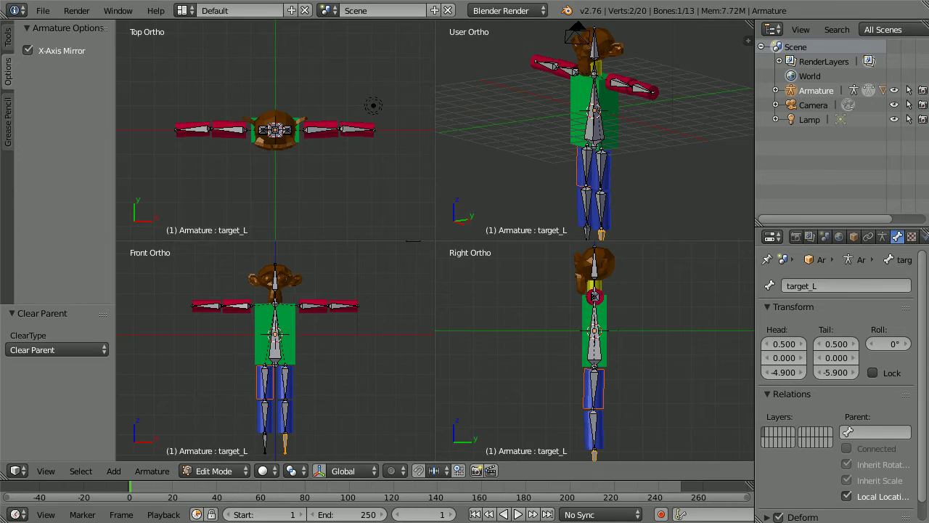
{"action": "key", "text": "Tab"}
{"action": "key", "text": "Tab"}
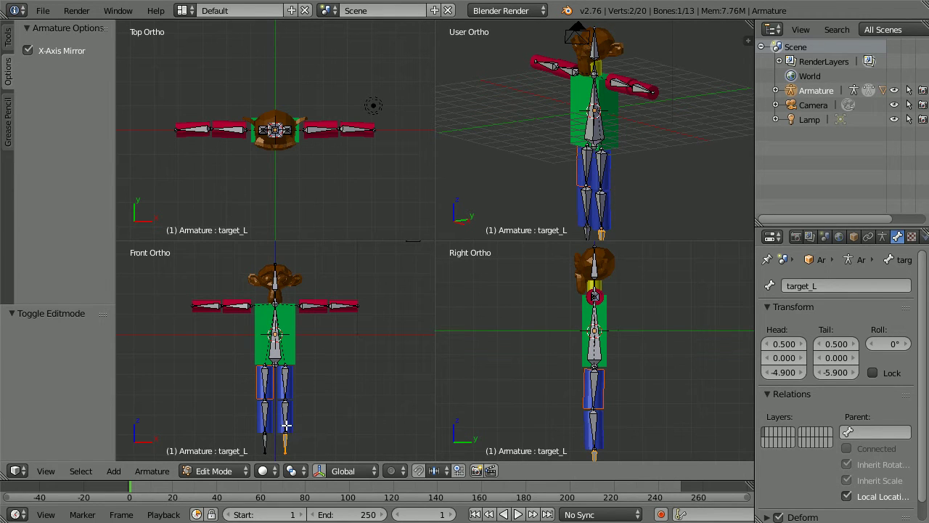
{"action": "left_click", "coordinate": [212, 471]}
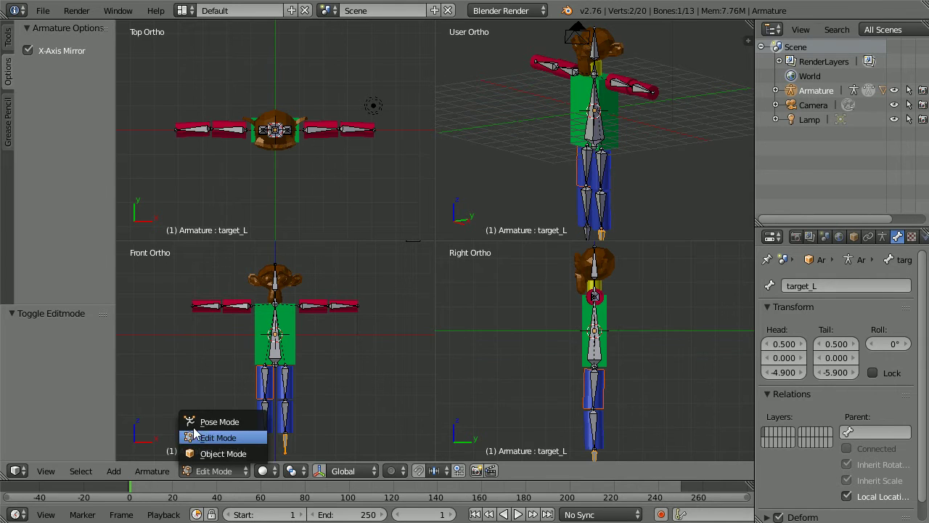
- In Pose Mode, set lowLeg_L's IK constraint target to the Armature's target_L bone
{"action": "left_click", "coordinate": [242, 423]}
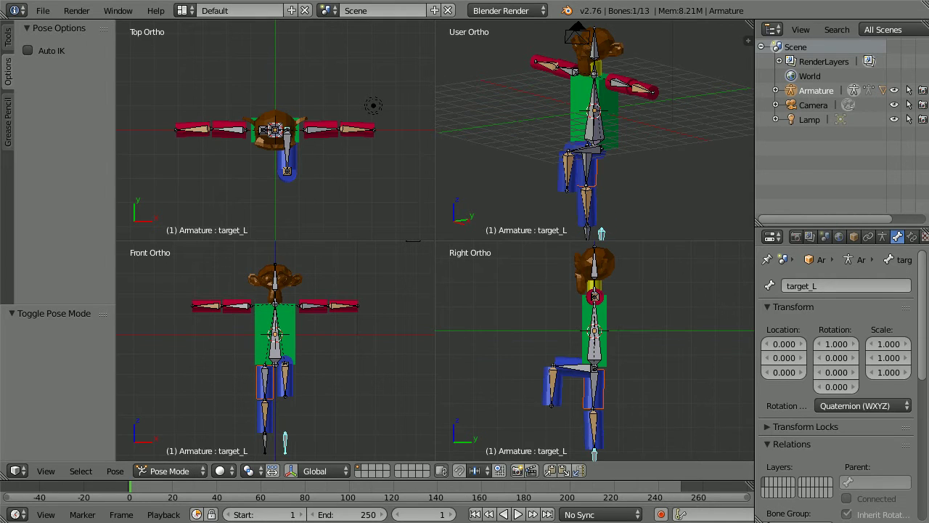
{"action": "right_click", "coordinate": [554, 379]}
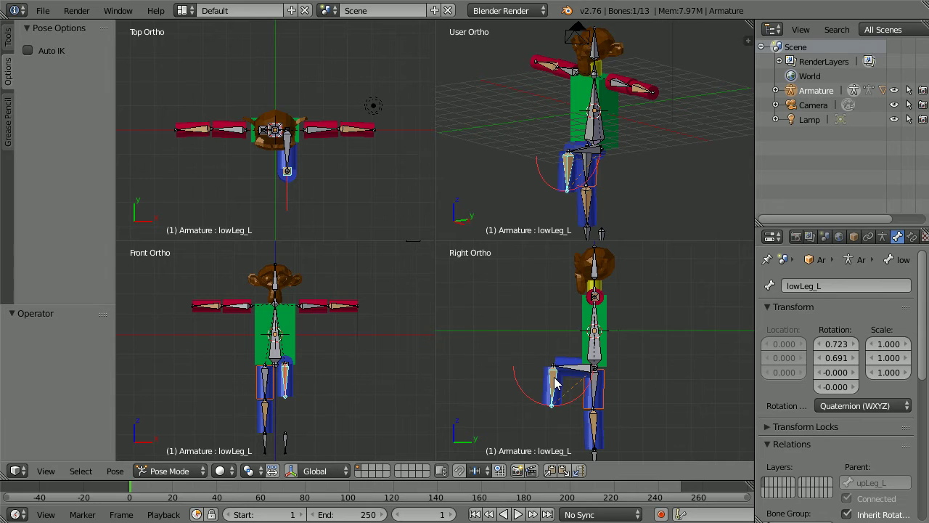
{"action": "left_click", "coordinate": [912, 238]}
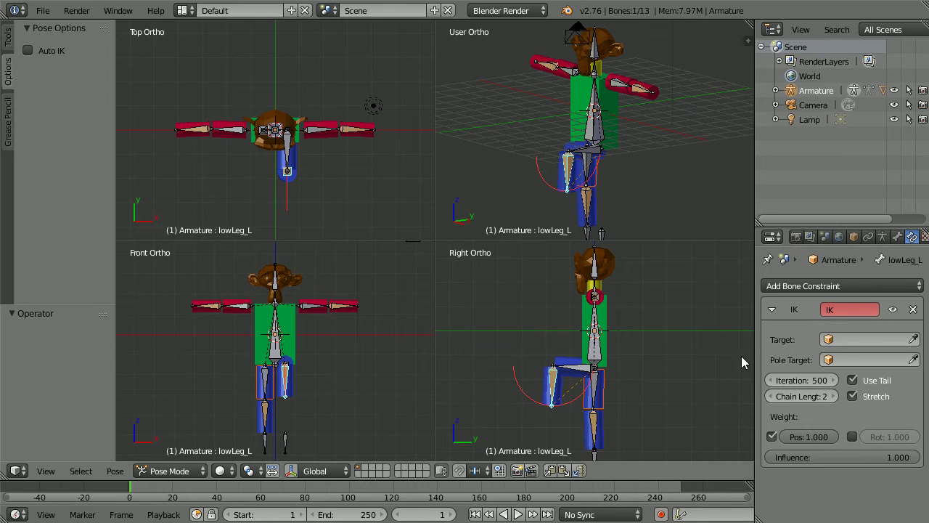
{"action": "left_click", "coordinate": [852, 339]}
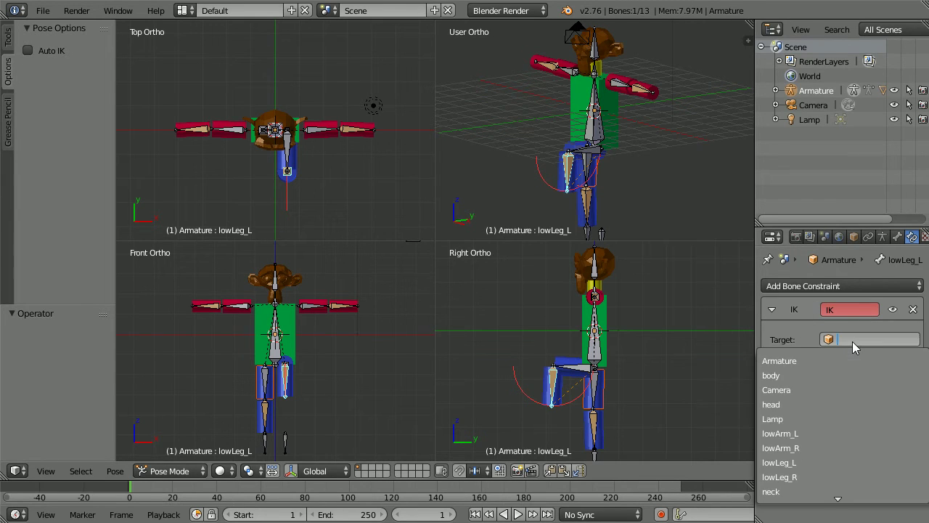
{"action": "left_click", "coordinate": [821, 360]}
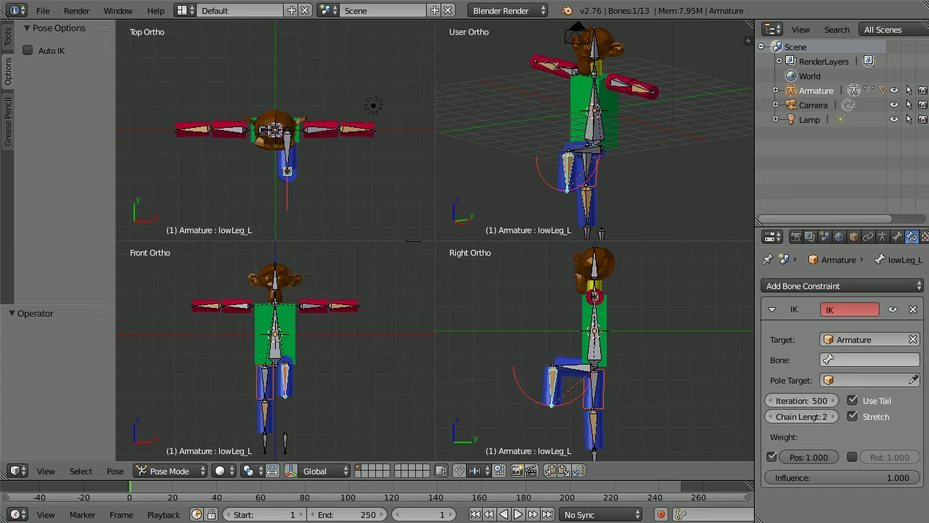
{"action": "left_click", "coordinate": [867, 360]}
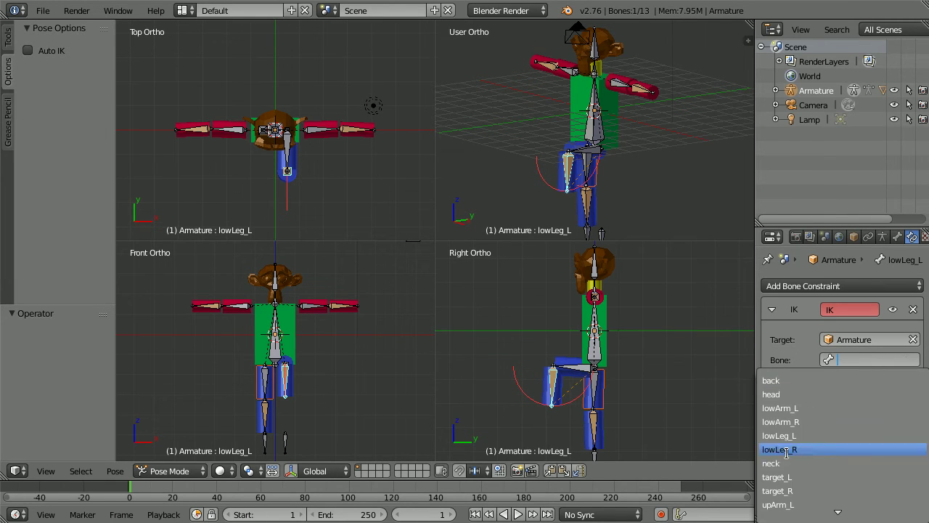
{"action": "left_click", "coordinate": [802, 477]}
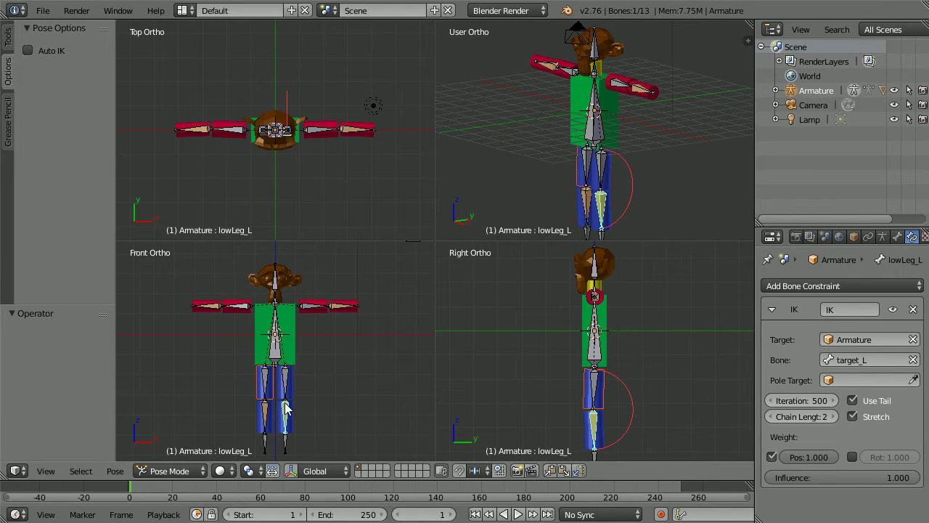
- Point lowLeg_R's IK constraint at the Armature's target_R bone
{"action": "right_click", "coordinate": [266, 417]}
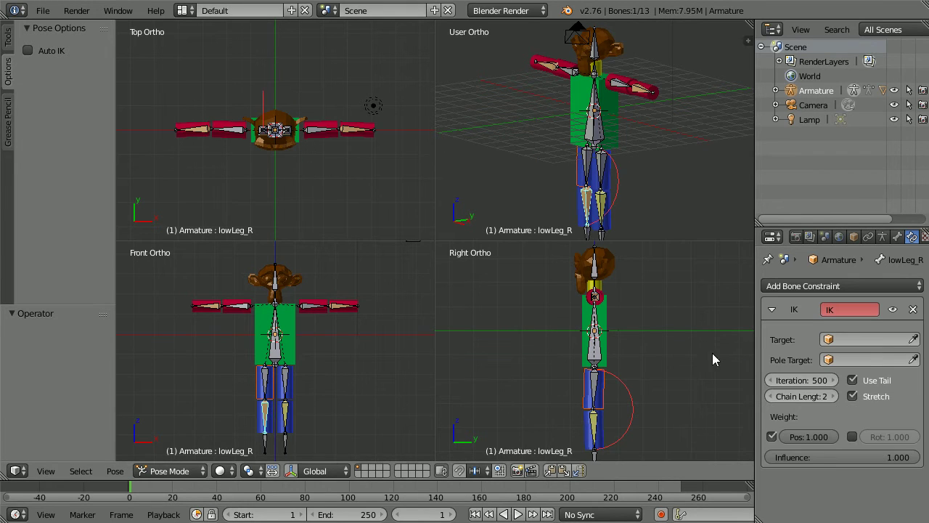
{"action": "left_click", "coordinate": [838, 339]}
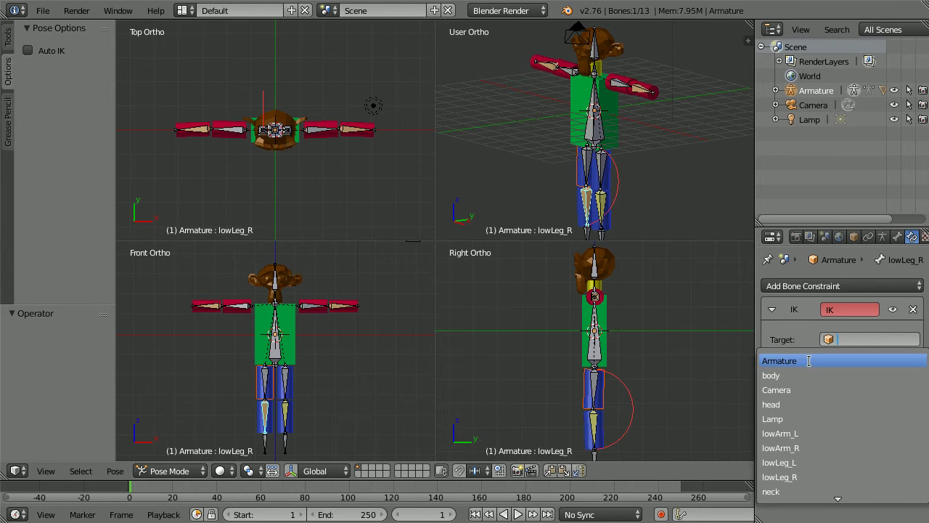
{"action": "left_click", "coordinate": [808, 360]}
{"action": "left_click", "coordinate": [835, 361]}
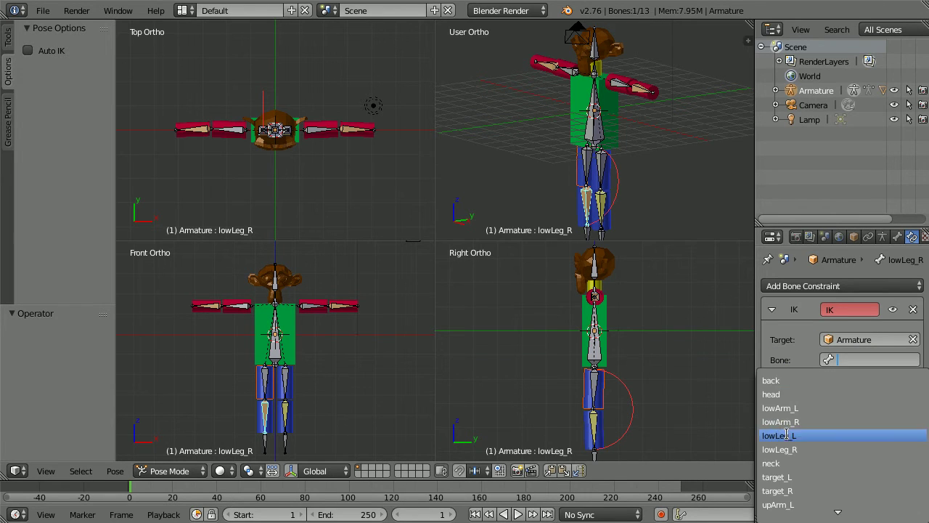
{"action": "left_click", "coordinate": [778, 491]}
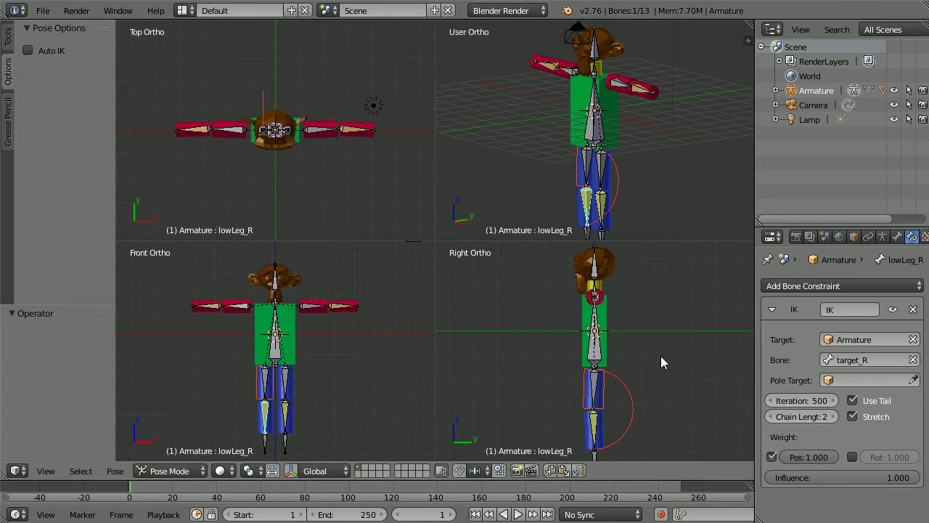
{"action": "scroll", "coordinate": [660, 356], "scroll_direction": "down", "scroll_amount": 1}
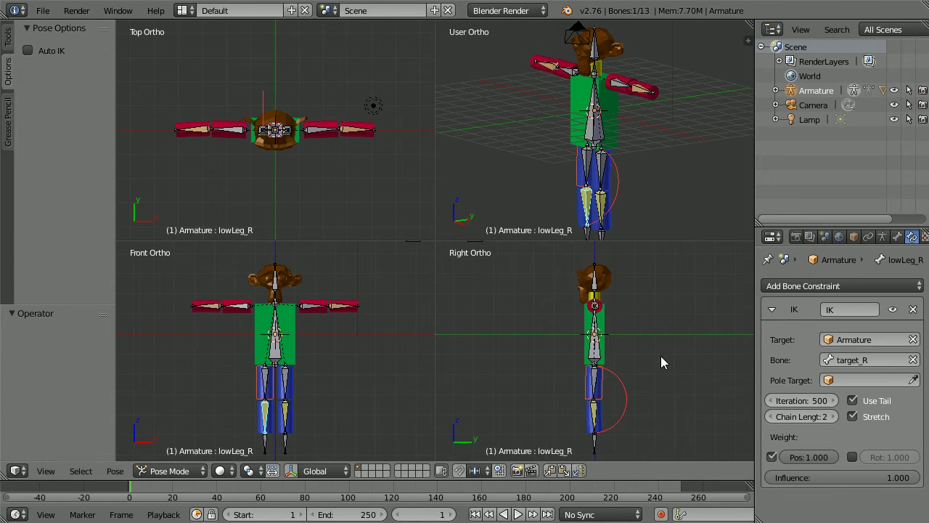
- Grab the target_L control and move it forward so the left leg bends
{"action": "right_click", "coordinate": [594, 444]}
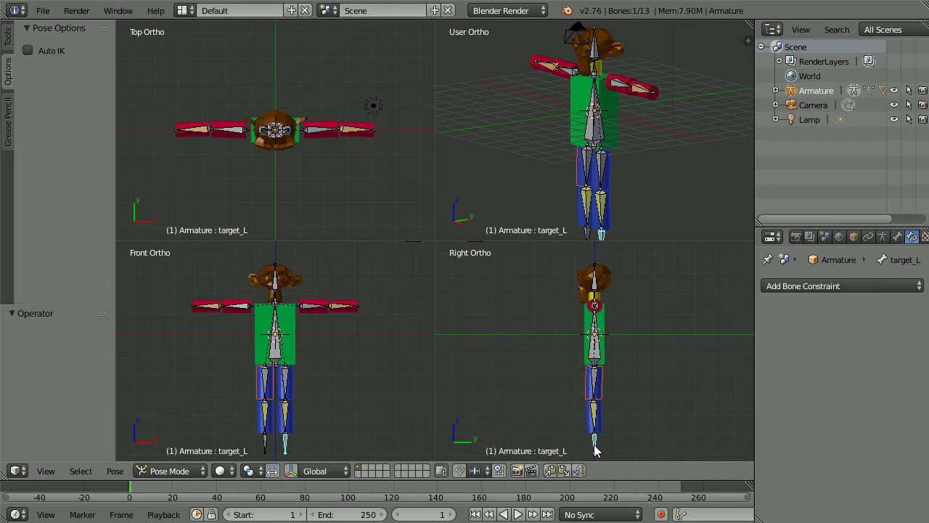
{"action": "key", "text": "g"}
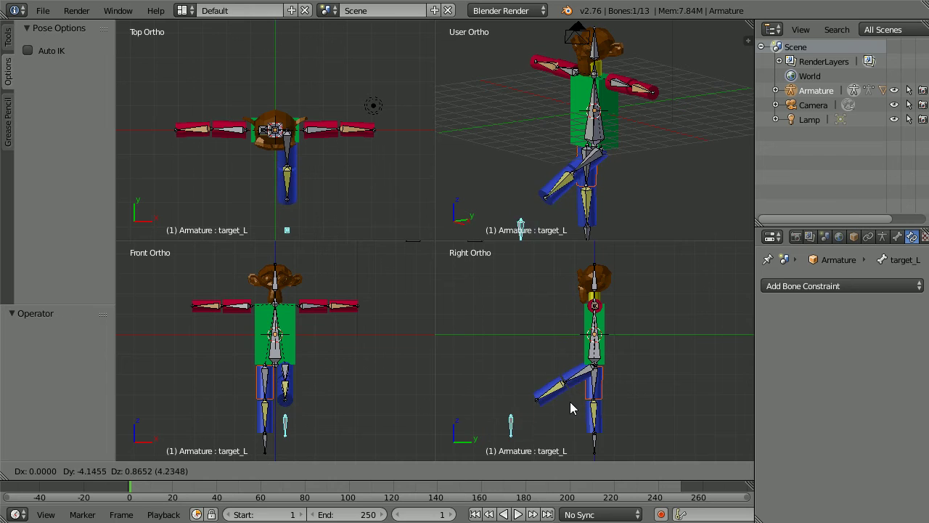
{"action": "left_click", "coordinate": [713, 421]}
- Undo the leg move, then trial-move the back bone and undo that as well
{"action": "key", "text": "ctrl+z"}
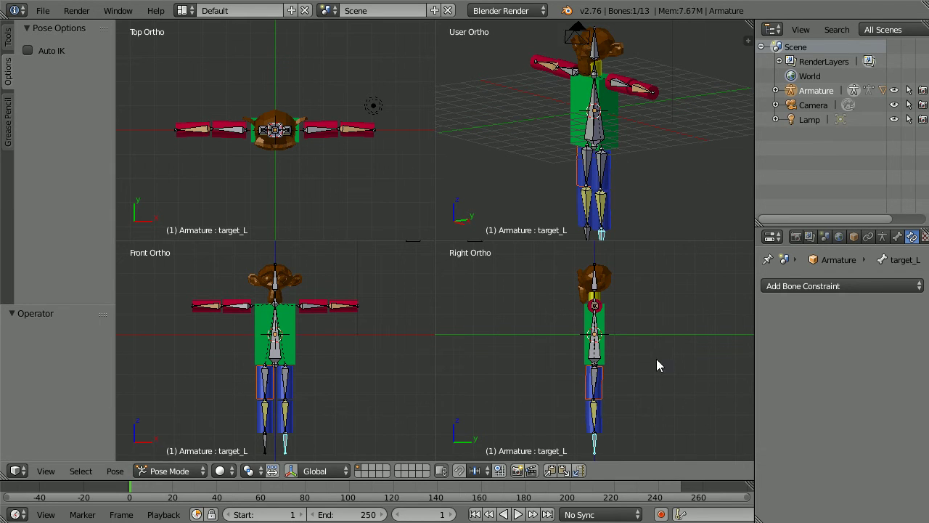
{"action": "right_click", "coordinate": [596, 357]}
{"action": "key", "text": "g"}
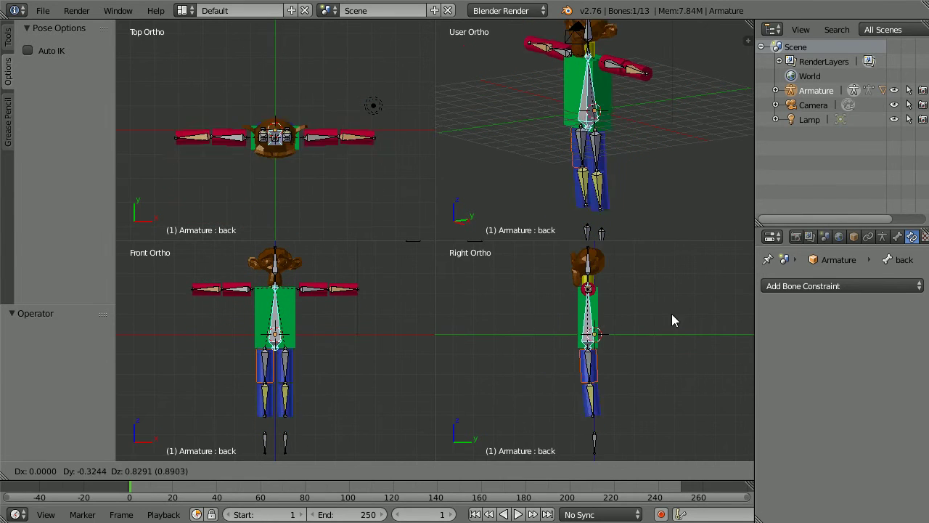
{"action": "left_click", "coordinate": [717, 311]}
{"action": "key", "text": "ctrl+z"}
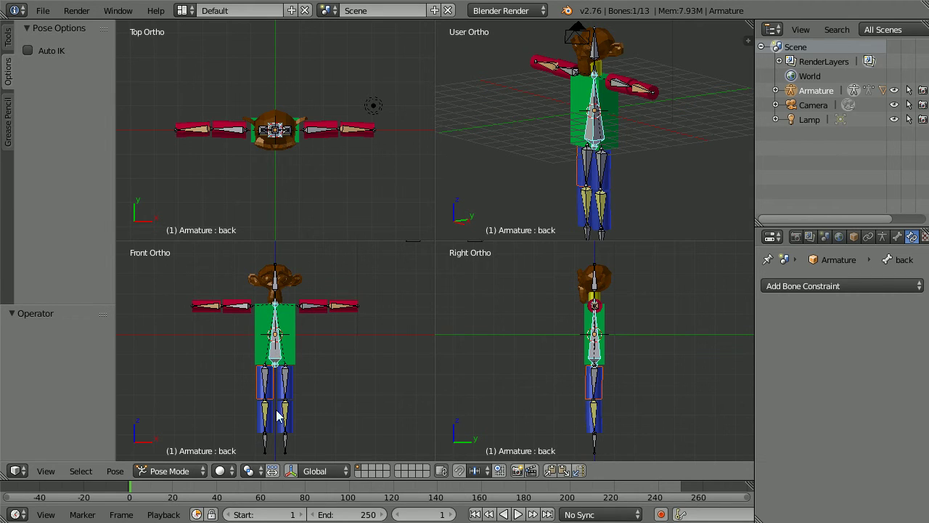
{"action": "right_click", "coordinate": [266, 444], "text": "shift"}
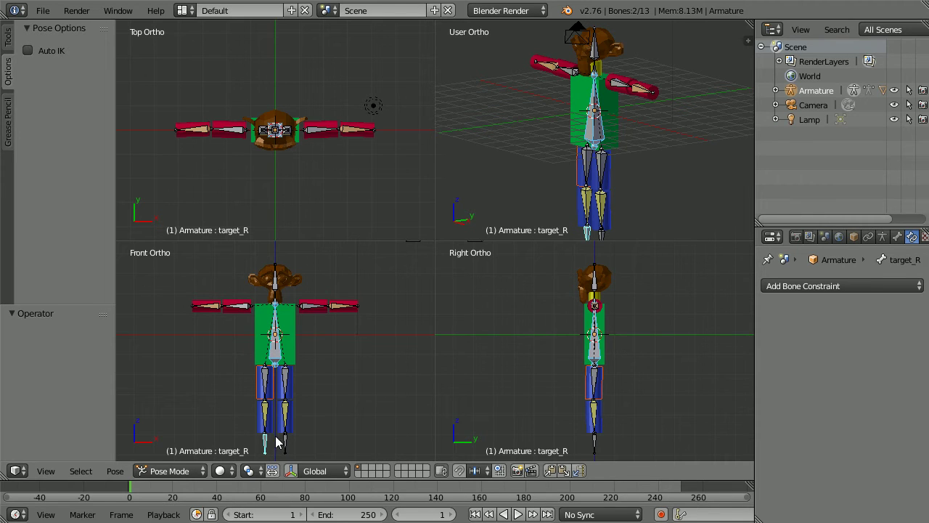
{"action": "right_click", "coordinate": [285, 442], "text": "shift"}
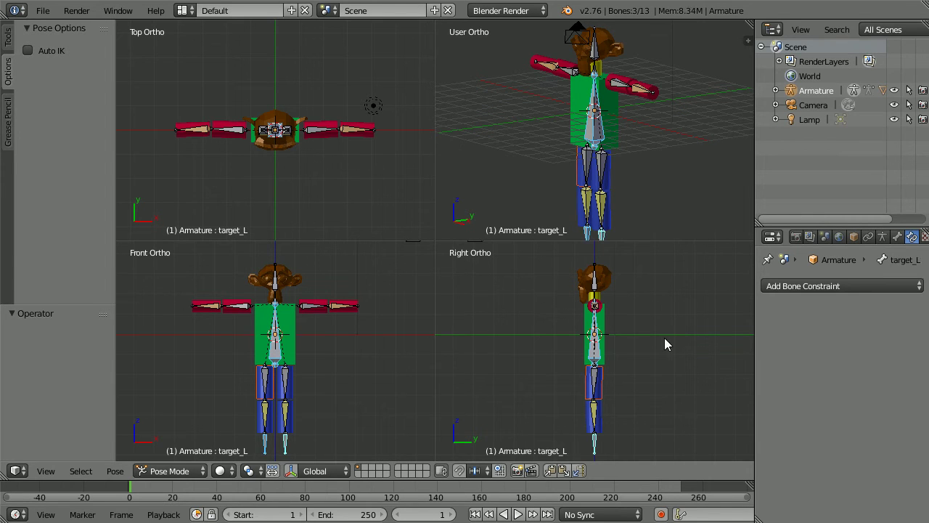
{"action": "key", "text": "g"}
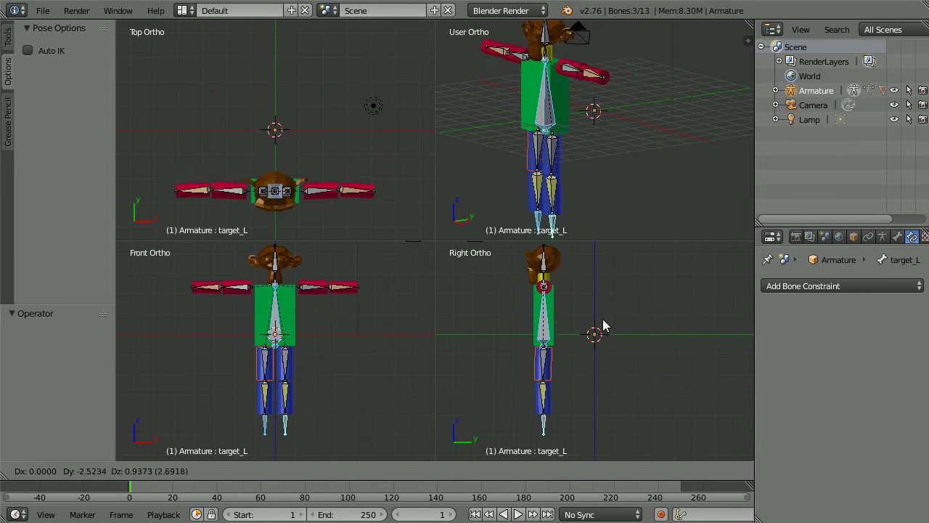
{"action": "left_click", "coordinate": [571, 336]}
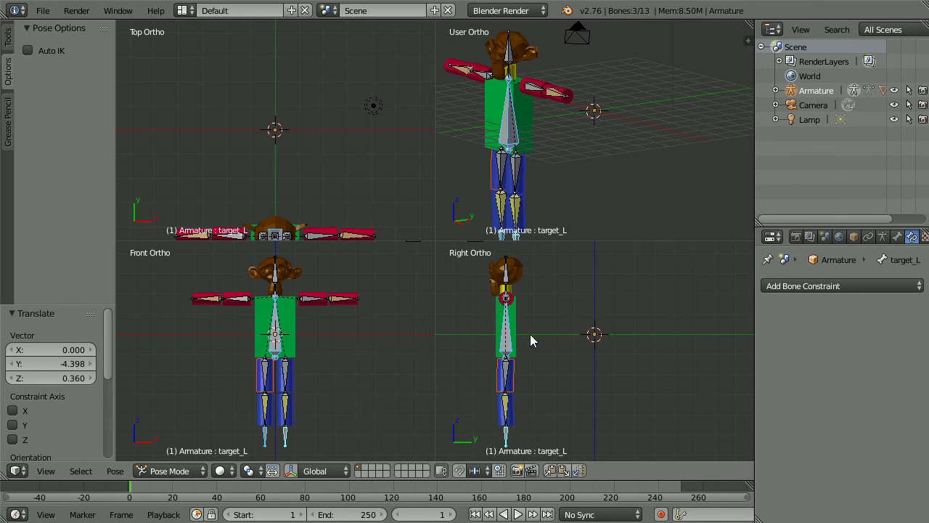
{"action": "key", "text": "ctrl+z"}
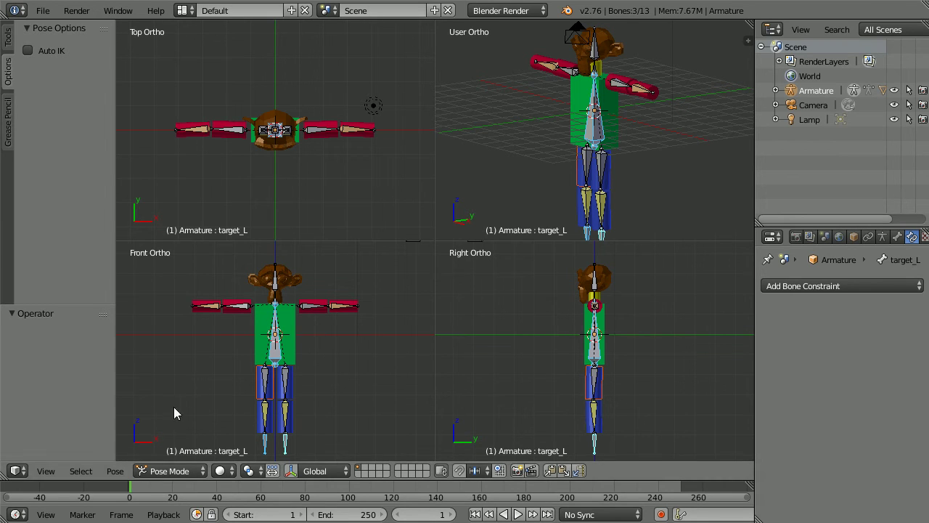
{"action": "left_click", "coordinate": [177, 471]}
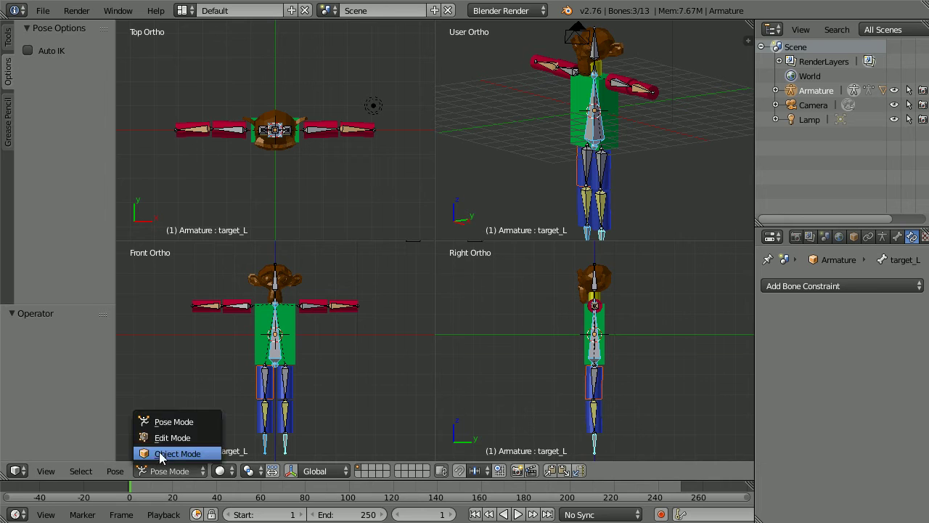
- In Edit Mode, add a single bone at the 3D cursor and select it
{"action": "left_click", "coordinate": [206, 438]}
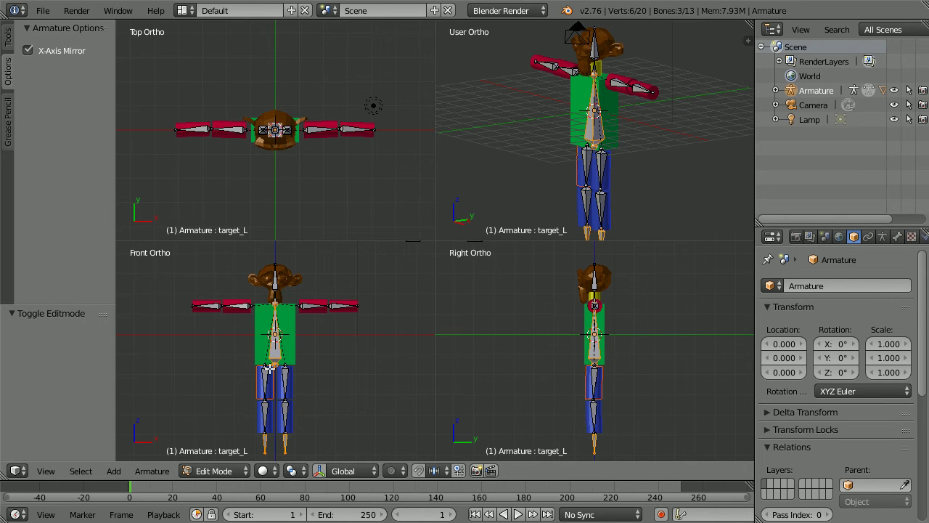
{"action": "left_click", "coordinate": [324, 392]}
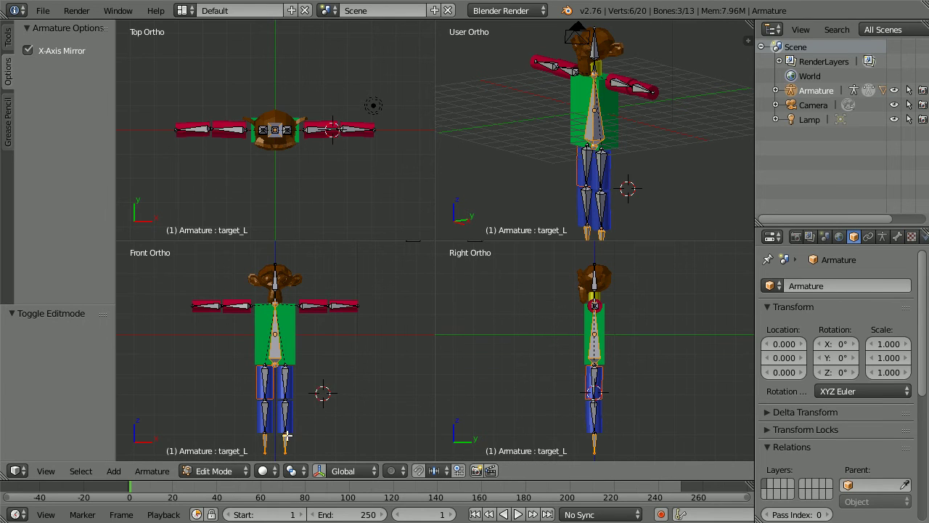
{"action": "left_click", "coordinate": [114, 471]}
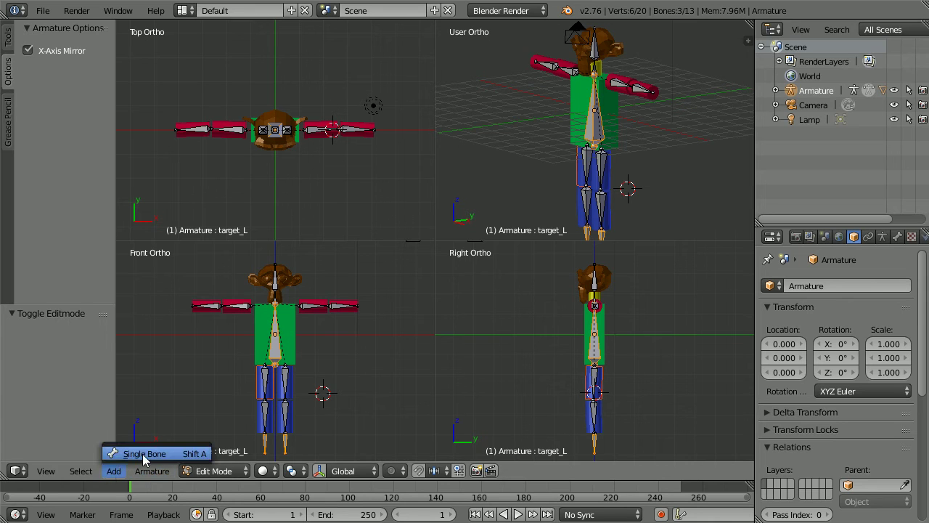
{"action": "left_click", "coordinate": [177, 454]}
{"action": "key", "text": "Tab"}
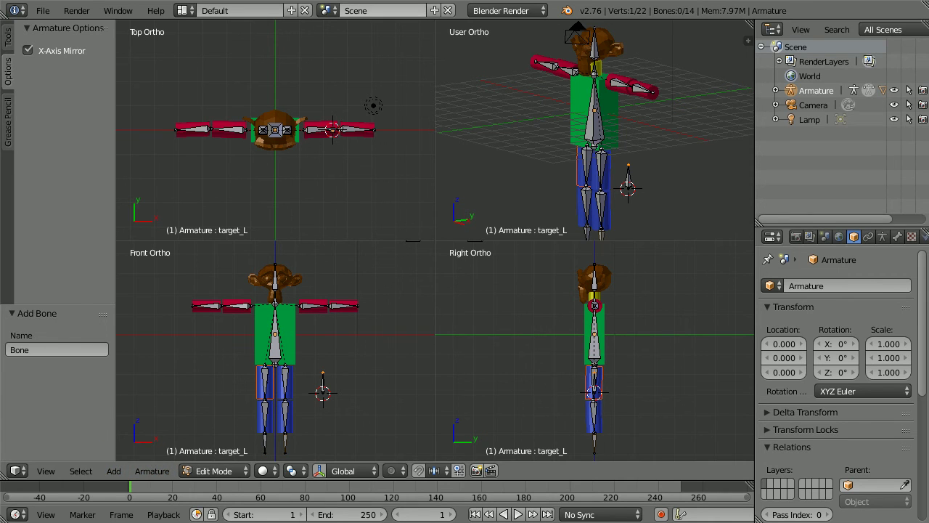
{"action": "key", "text": "Tab"}
{"action": "left_click", "coordinate": [323, 379]}
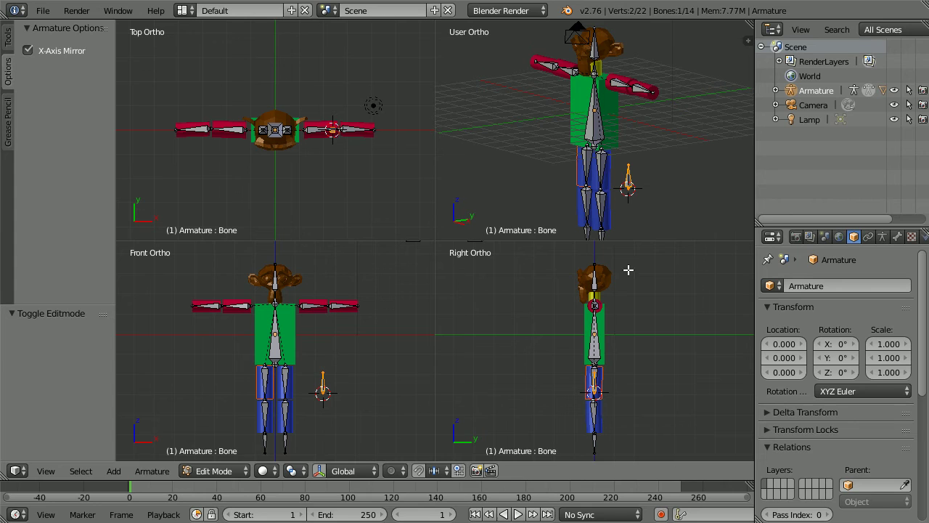
- Rename the new bone to root
{"action": "left_click", "coordinate": [897, 237]}
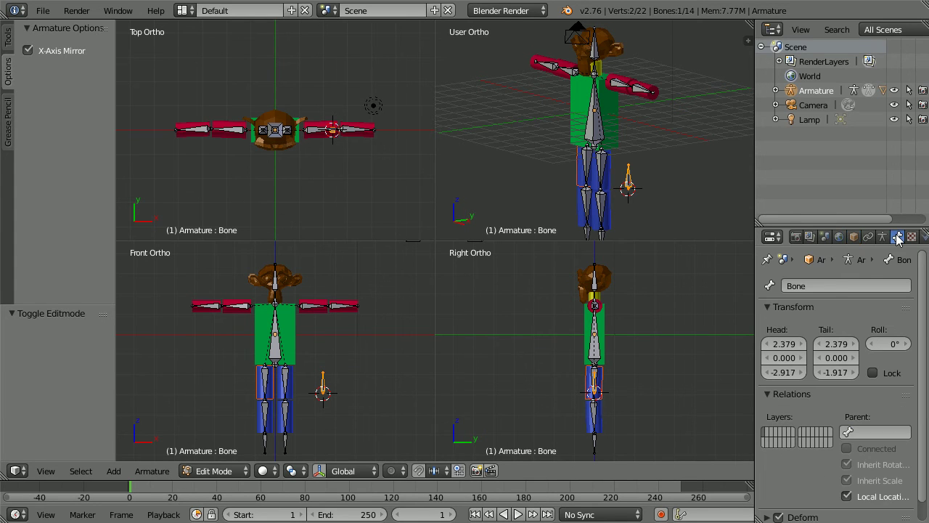
{"action": "left_click", "coordinate": [815, 286]}
{"action": "type", "text": "root"}
{"action": "key", "text": "Return"}
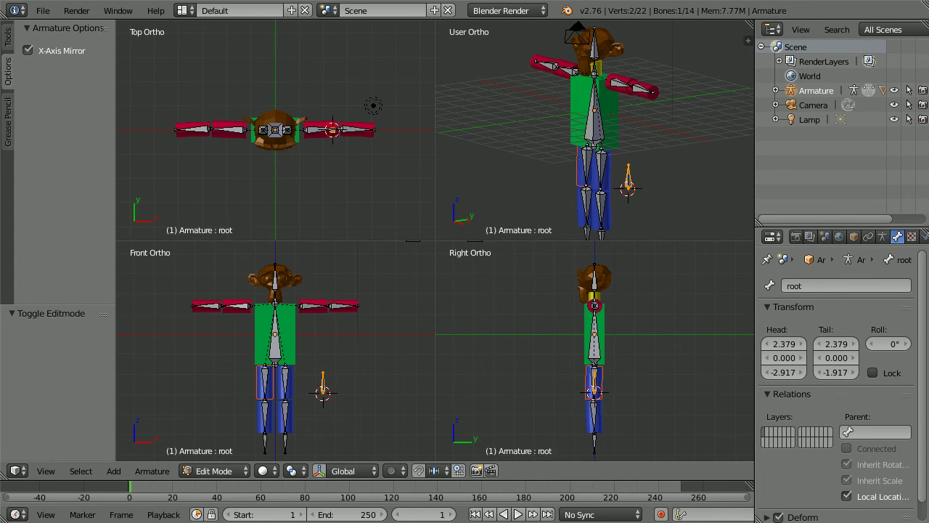
- Set the root bone's head to 0, 0, -4.9
{"action": "left_click", "coordinate": [791, 343]}
{"action": "type", "text": "0"}
{"action": "key", "text": "Tab"}
{"action": "key", "text": "Tab"}
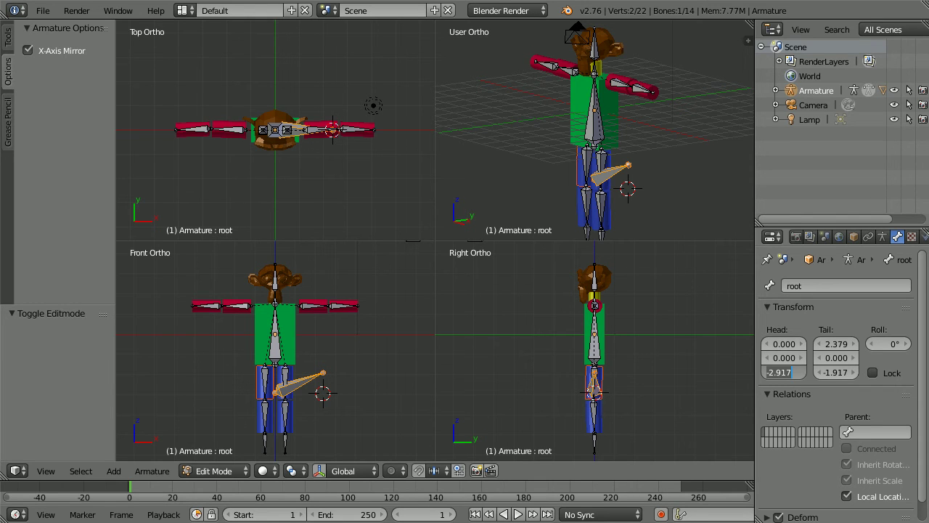
{"action": "key", "text": "BackSpace"}
{"action": "key", "text": "Return"}
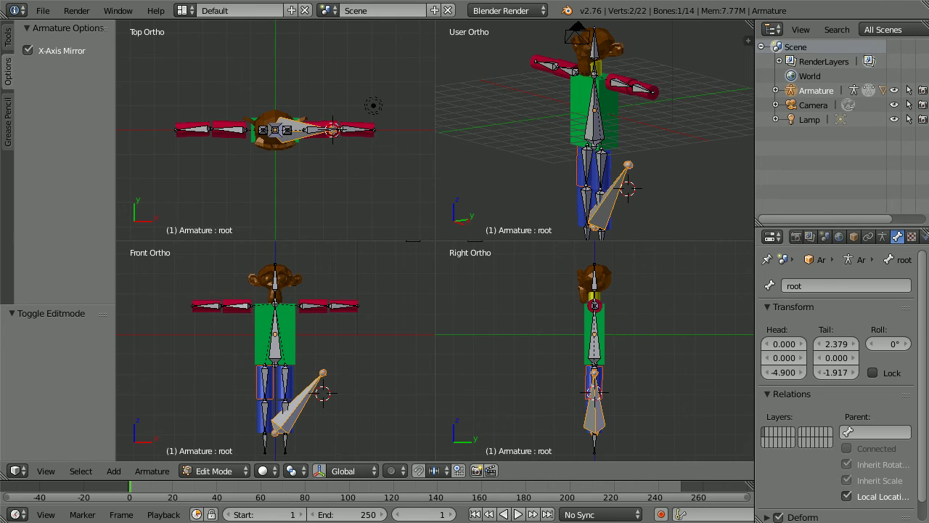
- Set the root bone's tail to 0, 2, -4.9
{"action": "left_click", "coordinate": [838, 345]}
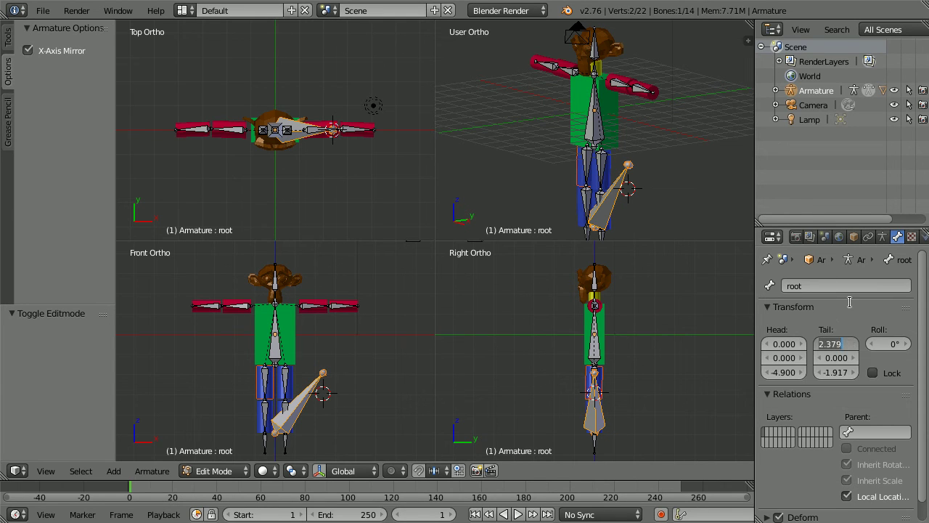
{"action": "type", "text": "0"}
{"action": "key", "text": "Tab"}
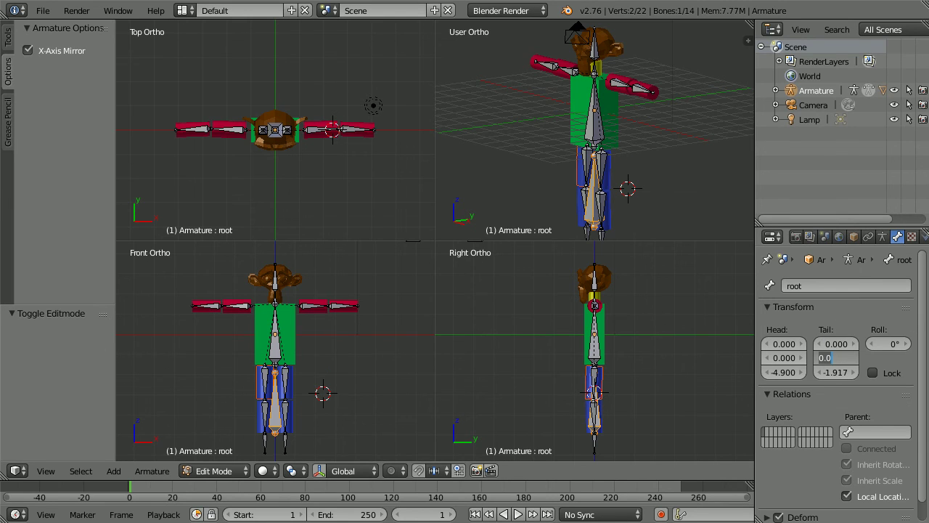
{"action": "type", "text": "2"}
{"action": "key", "text": "Tab"}
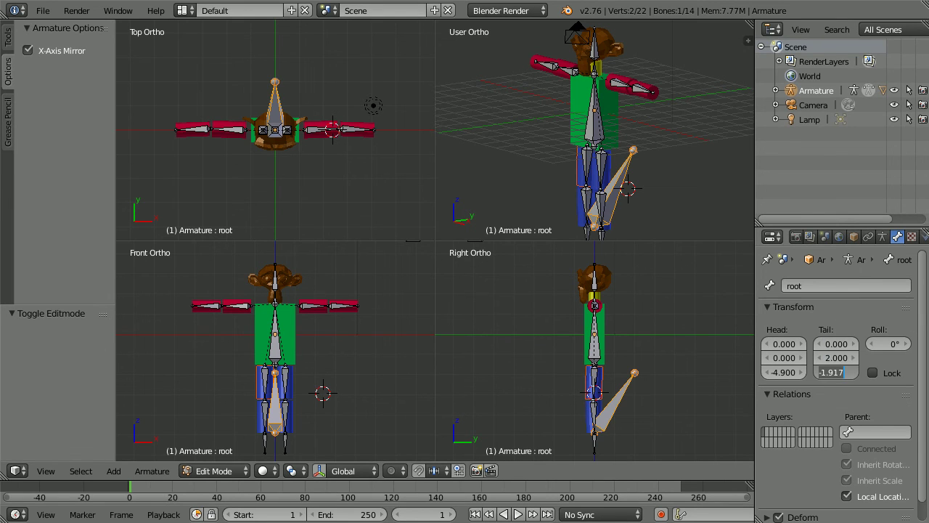
{"action": "key", "text": "BackSpace"}
{"action": "type", "text": "-4.9"}
{"action": "key", "text": "Return"}
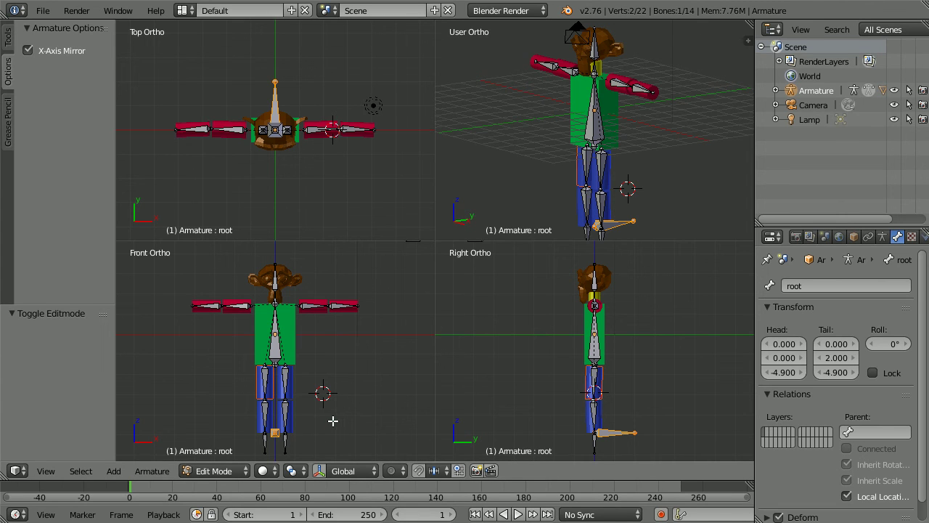
- Parent target_R, target_L and the back bone to root with Keep Offset
{"action": "right_click", "coordinate": [264, 440]}
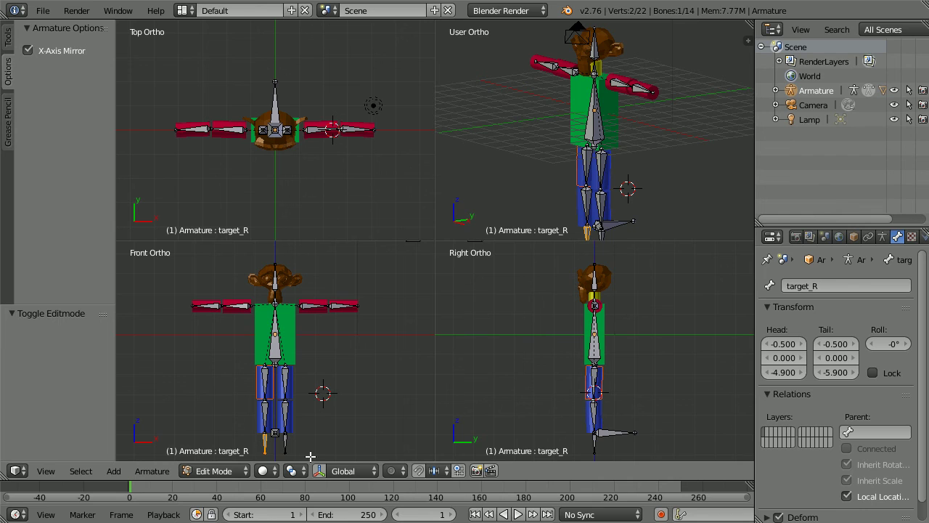
{"action": "right_click", "coordinate": [288, 440], "text": "shift"}
{"action": "right_click", "coordinate": [275, 351], "text": "shift"}
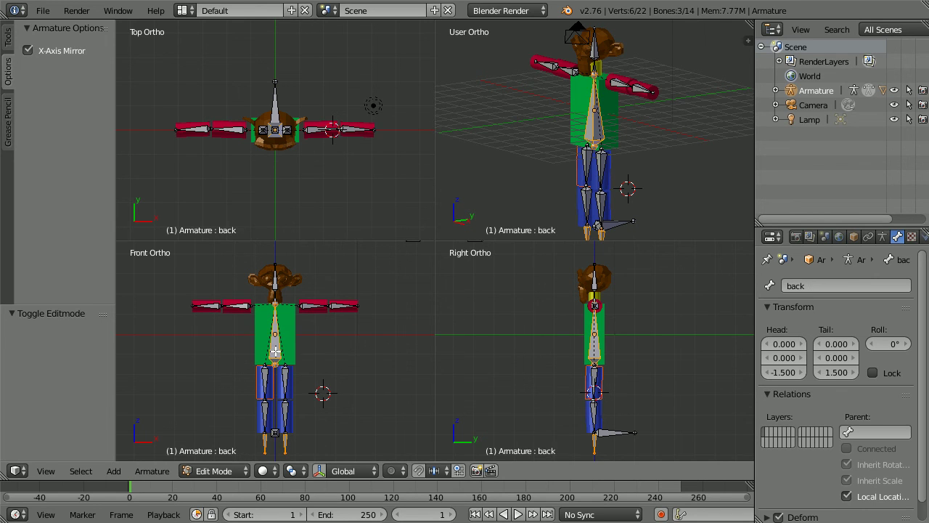
{"action": "right_click", "coordinate": [611, 433], "text": "shift"}
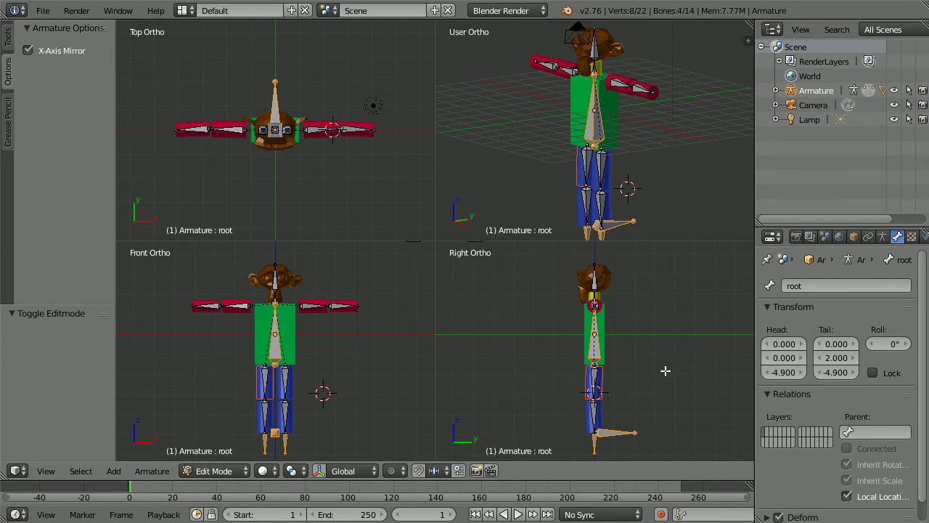
{"action": "key", "text": "ctrl+p"}
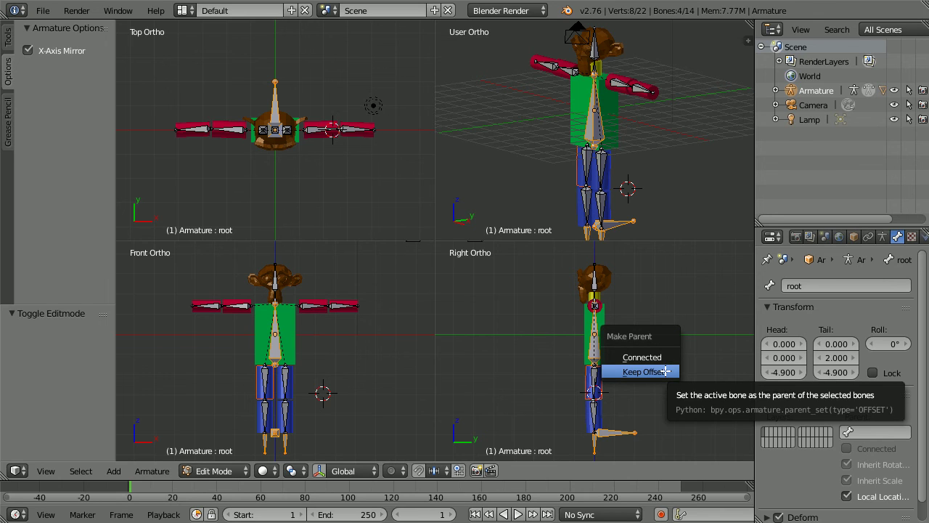
{"action": "left_click", "coordinate": [666, 371]}
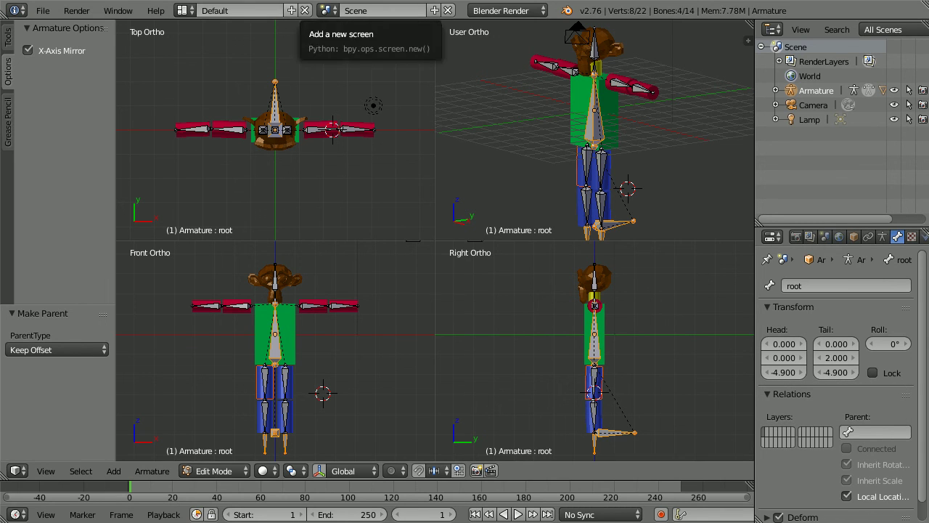
{"action": "key", "text": "Tab"}
{"action": "key", "text": "Tab"}
- In Pose Mode, test-move the whole rig by the root bone, then reset its position
{"action": "left_click", "coordinate": [220, 473]}
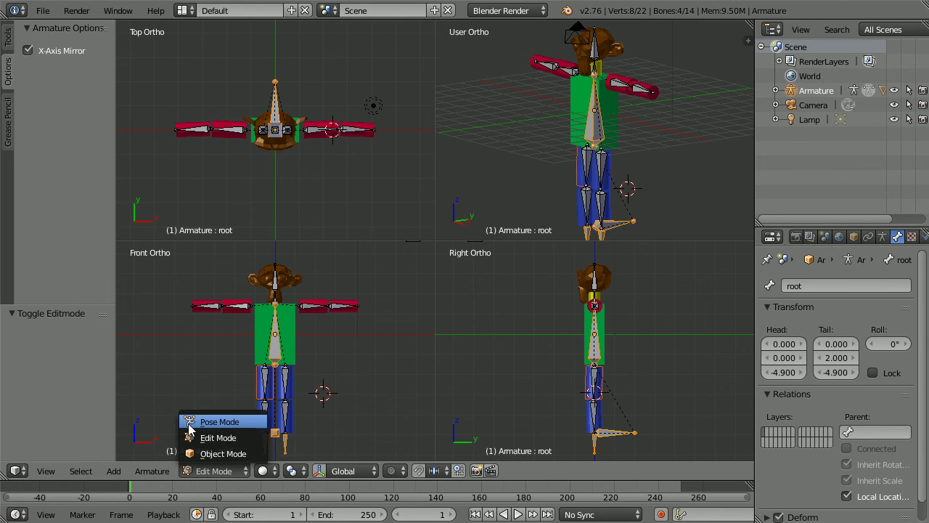
{"action": "left_click", "coordinate": [231, 424]}
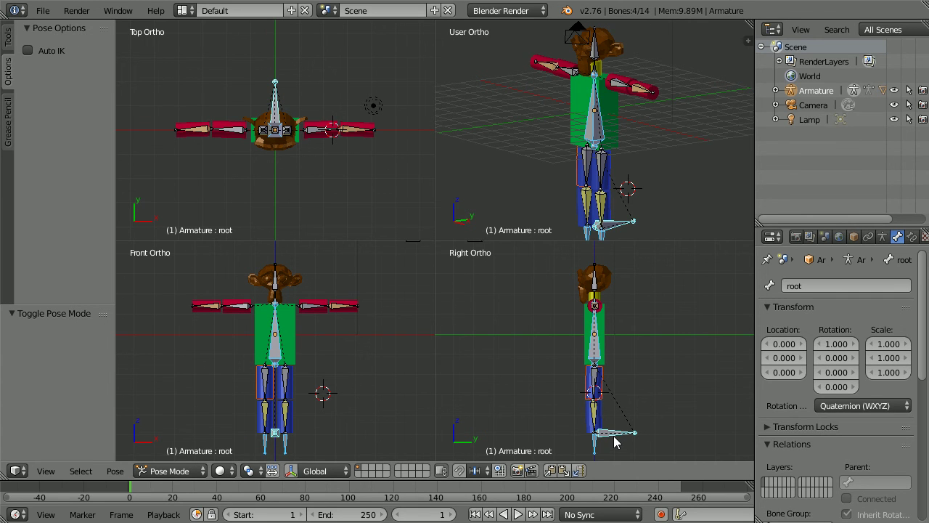
{"action": "right_click", "coordinate": [614, 436]}
{"action": "key", "text": "g"}
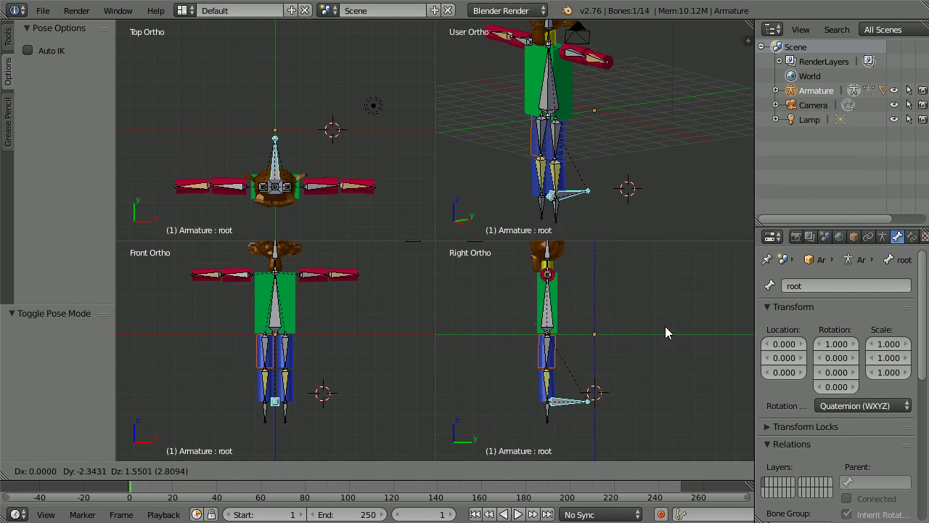
{"action": "left_click", "coordinate": [730, 350]}
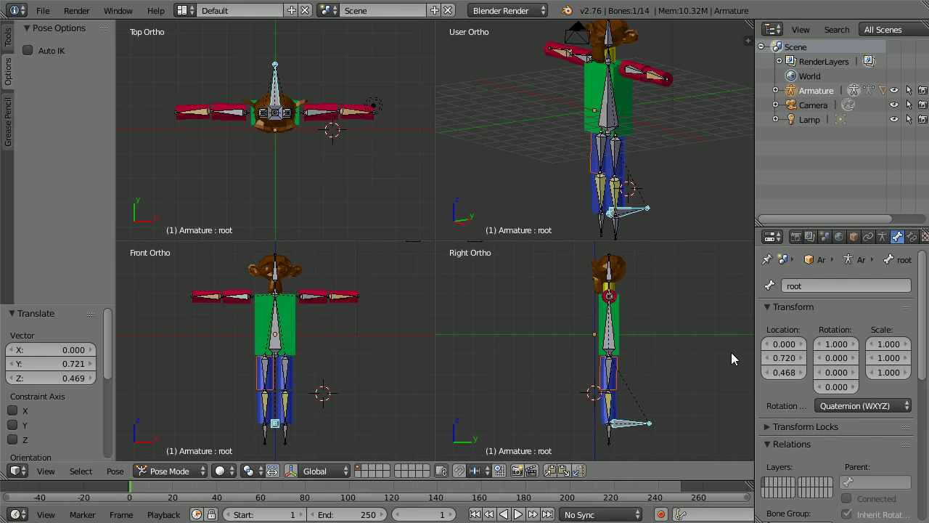
{"action": "key", "text": "alt+g"}
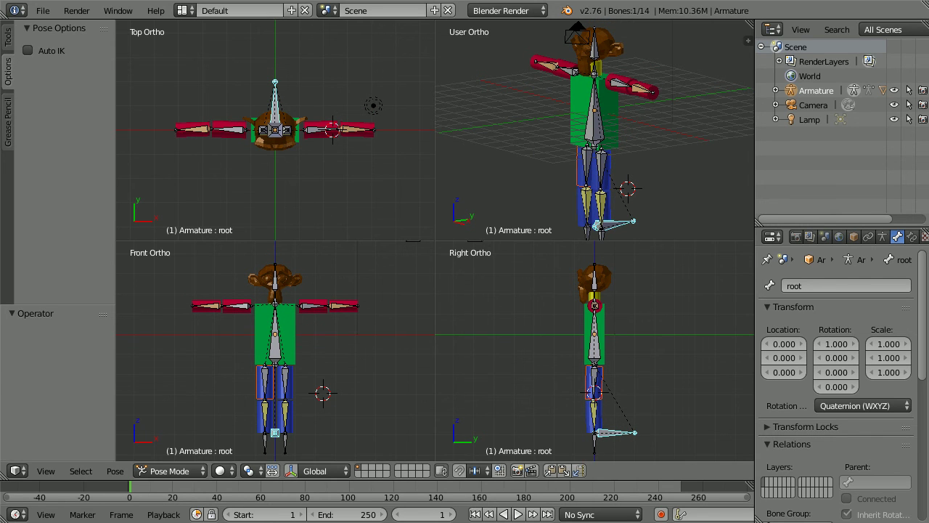
- Lower the back bone about 1.7 units so both legs bend
{"action": "right_click", "coordinate": [597, 345]}
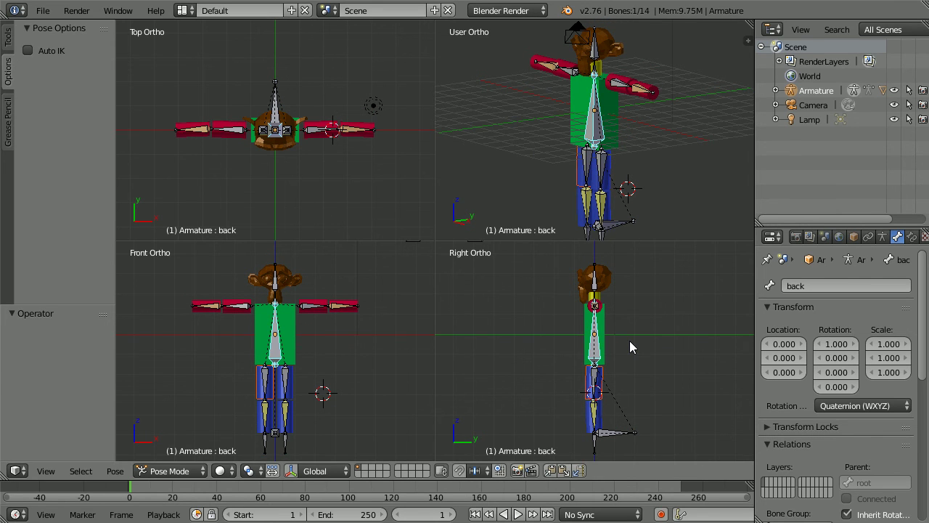
{"action": "key", "text": "g"}
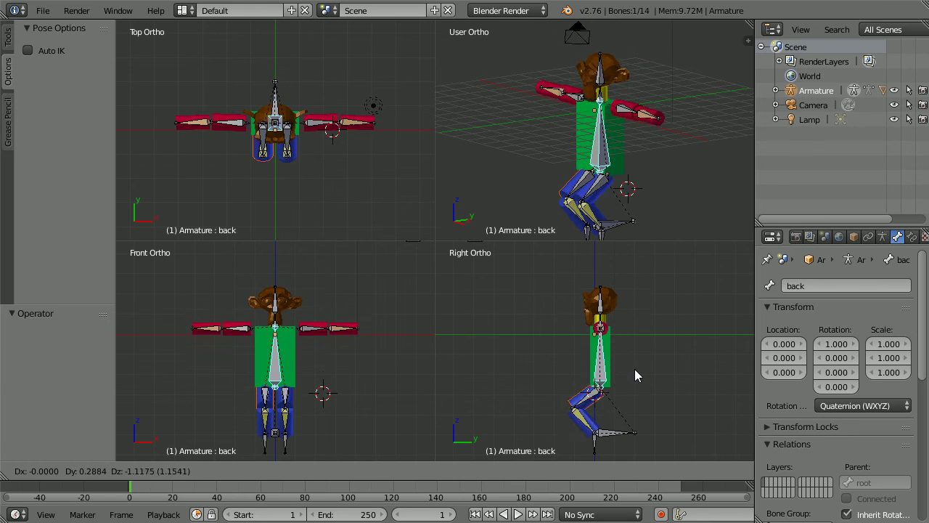
{"action": "left_click", "coordinate": [635, 372]}
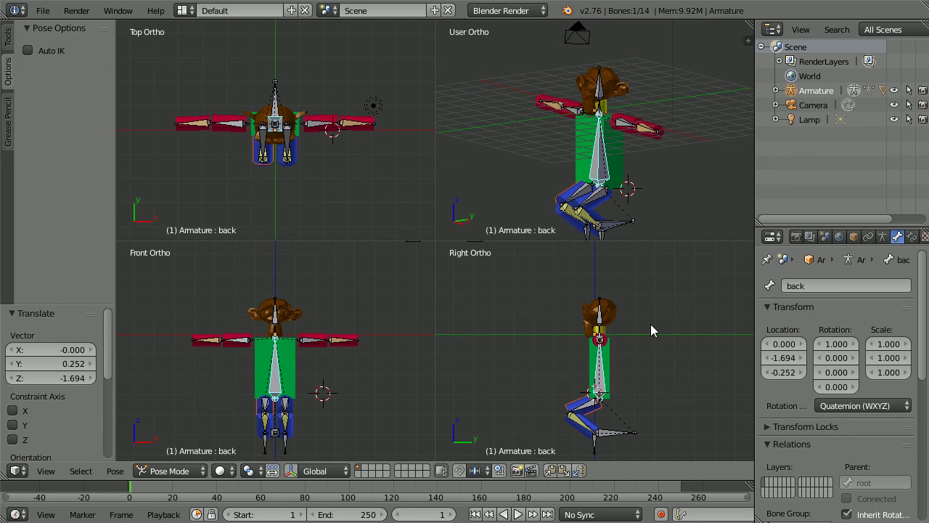